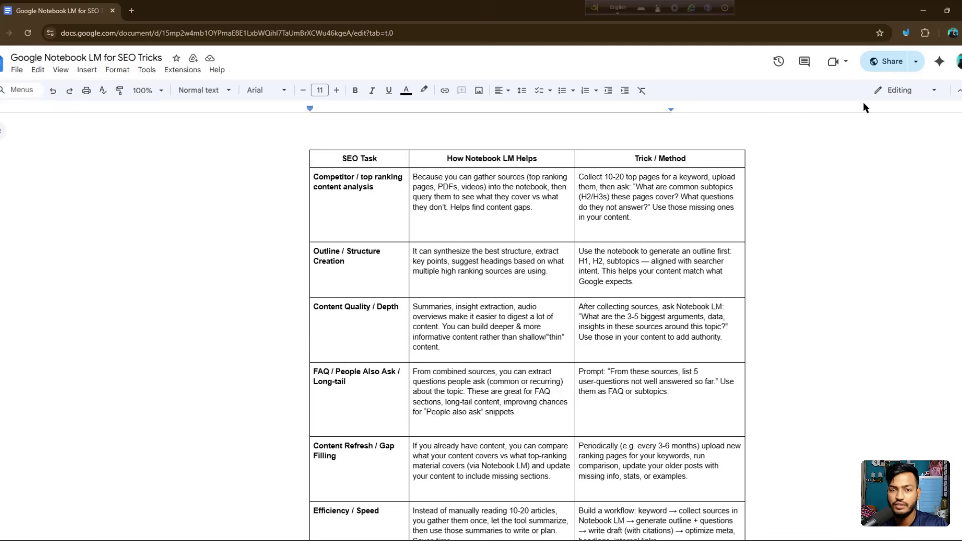
Step: Switch to the Boostifai dashboard, turn on the screen annotation tools and erase all existing marks
scroll(895, 135, "down", 5)
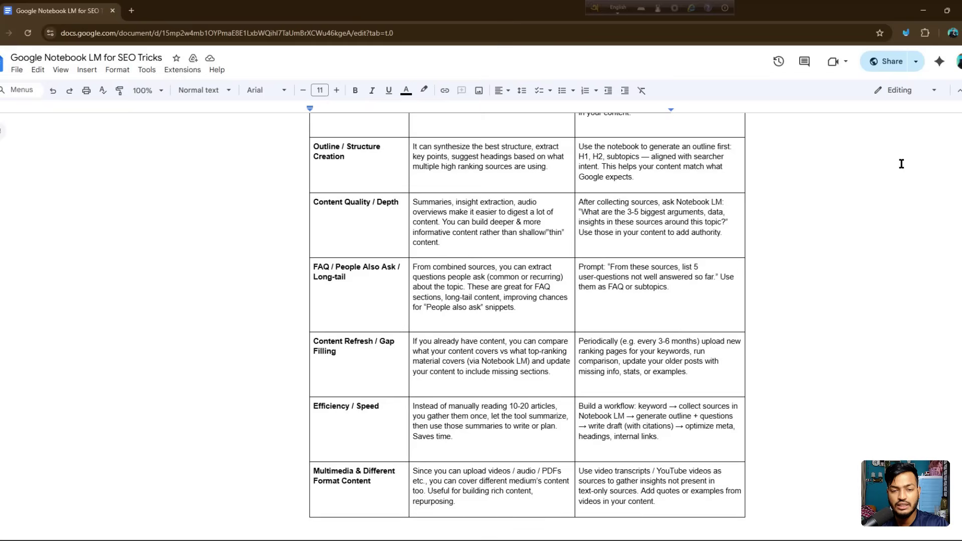
scroll(606, 236, "up", 5)
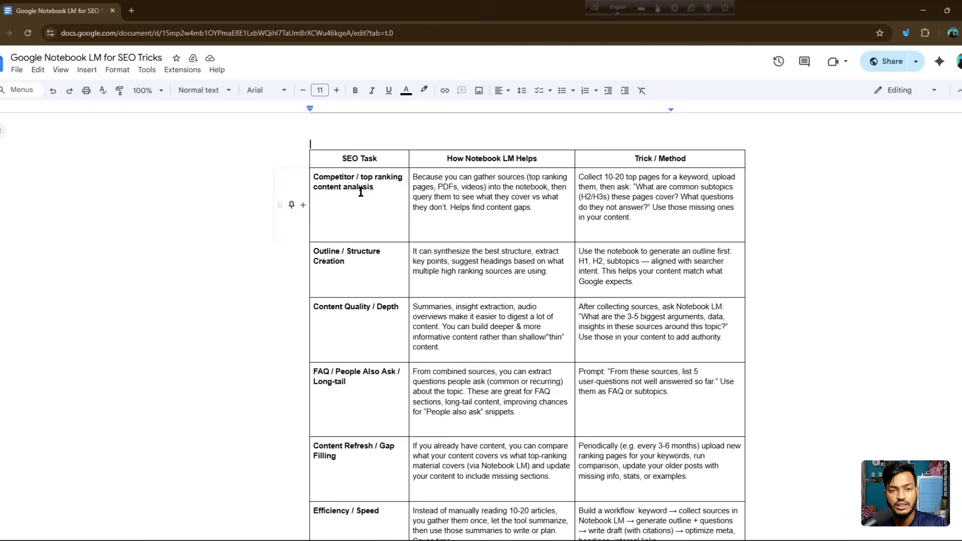
left_click(491, 208)
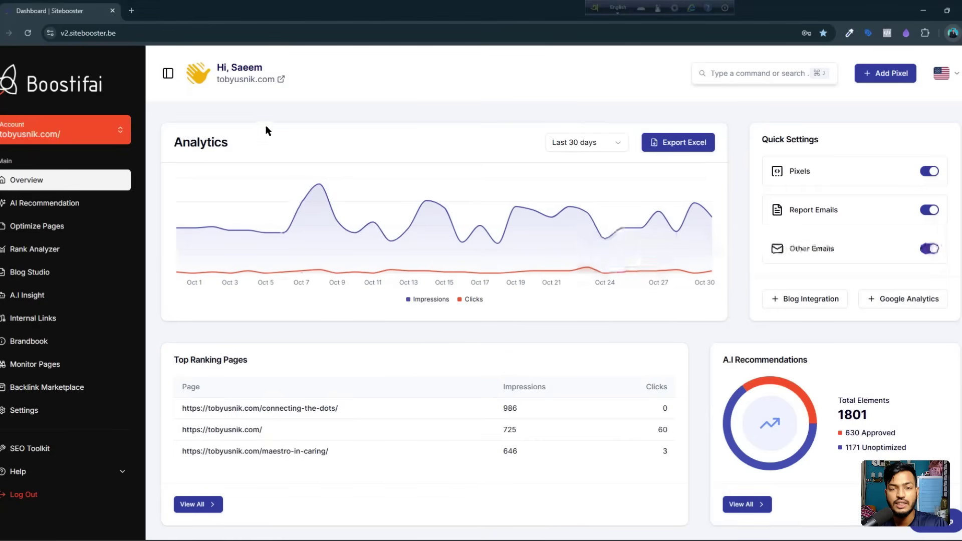
left_click_drag(217, 80, 249, 79)
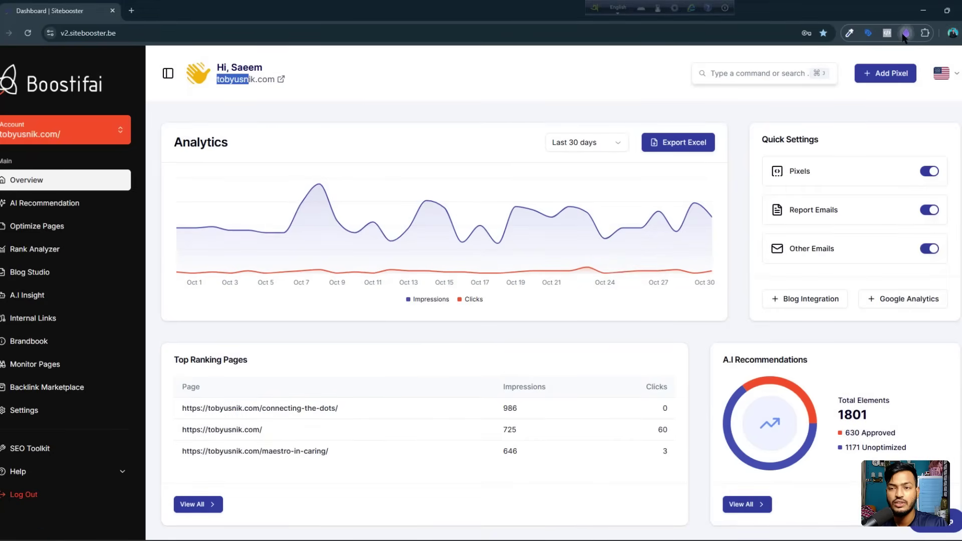
left_click(887, 33)
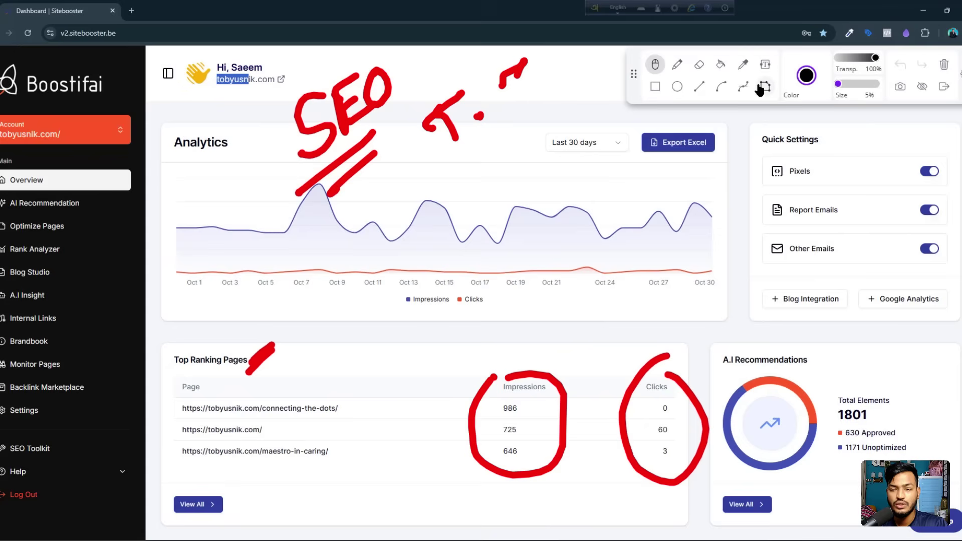
left_click(944, 64)
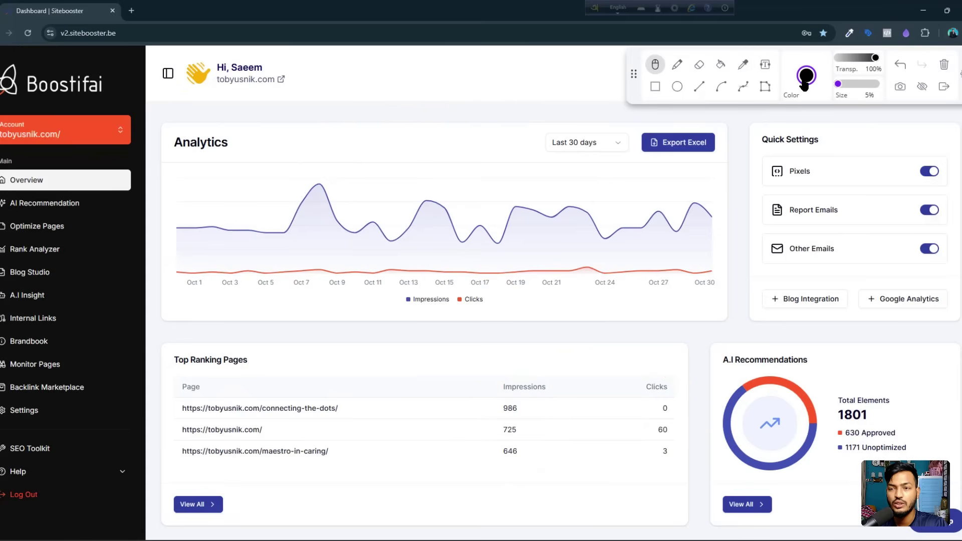
Step: Switch to the freehand pen at 55% size and circle the Analytics heading
left_click(677, 64)
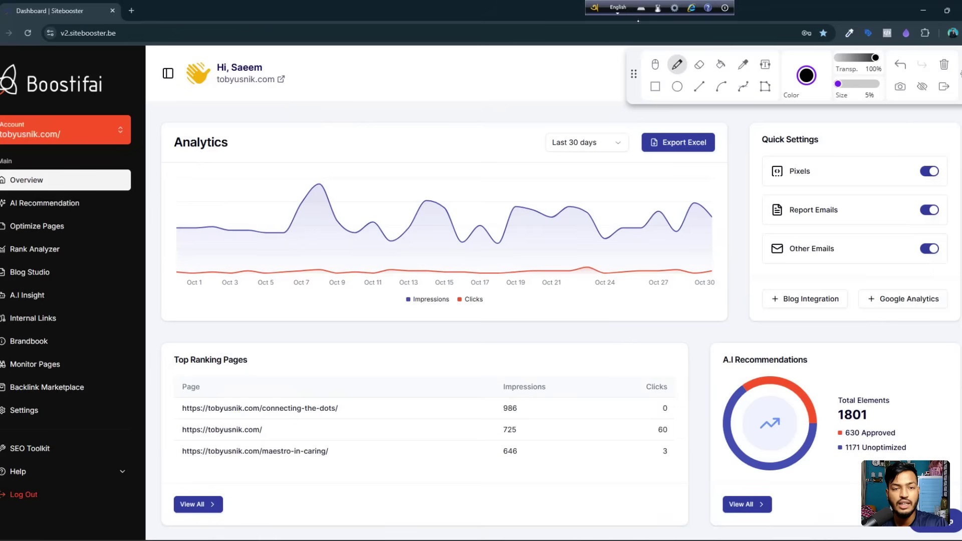
left_click_drag(293, 81, 324, 69)
left_click(858, 84)
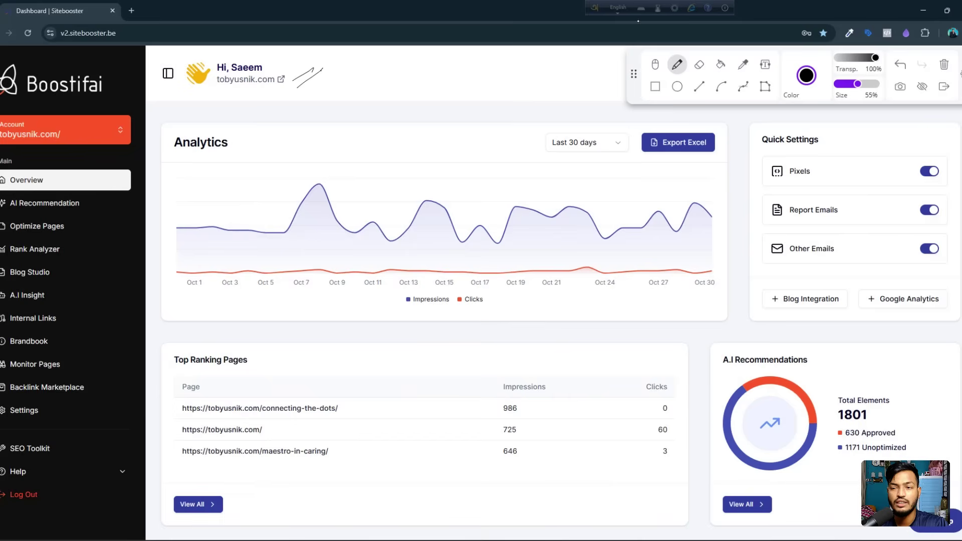
mouse_move(187, 123)
left_mouse_down()
mouse_move(152, 168)
mouse_move(200, 120)
mouse_move(176, 134)
left_mouse_up()
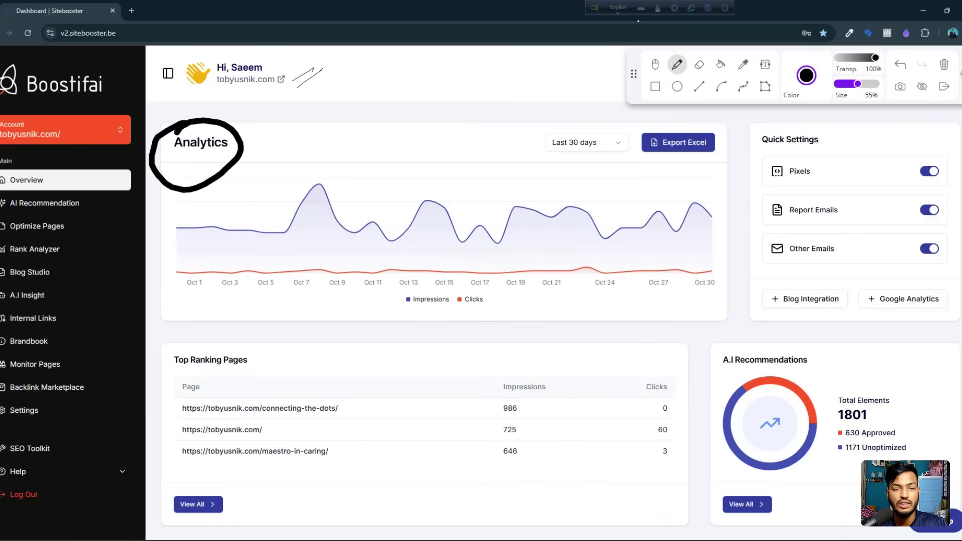
Step: Trace the Impressions curve, then mark the Impressions and Clicks legends and the Top Ranking Pages heading
mouse_move(177, 224)
left_mouse_down()
mouse_move(289, 211)
mouse_move(331, 190)
mouse_move(453, 241)
mouse_move(564, 218)
mouse_move(605, 223)
left_mouse_up()
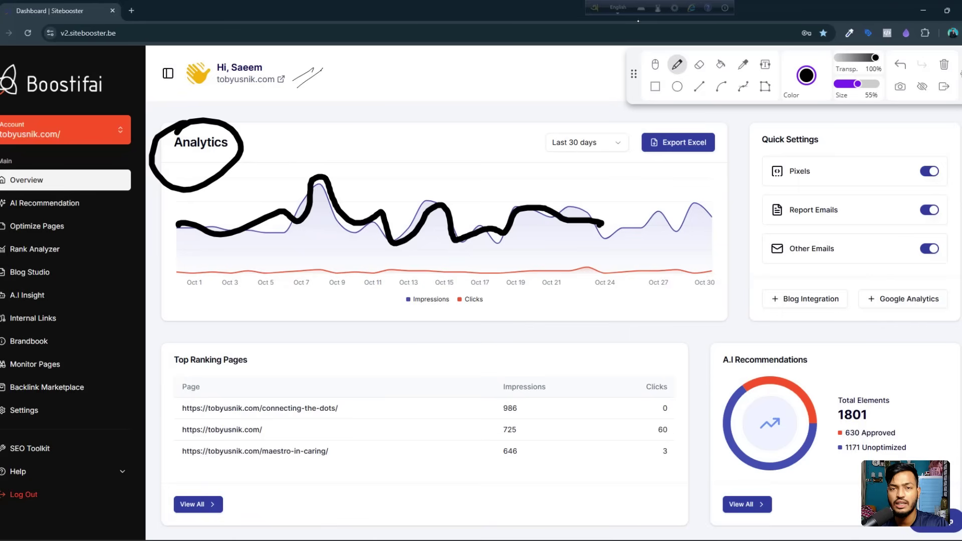
left_click_drag(366, 312, 399, 292)
left_click_drag(364, 326, 389, 306)
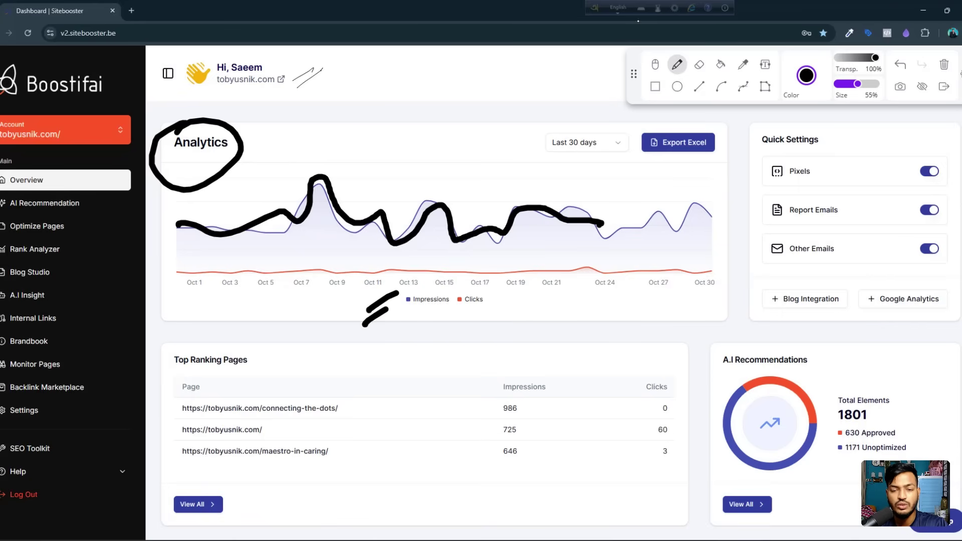
left_click_drag(492, 307, 525, 292)
left_click_drag(500, 310, 531, 296)
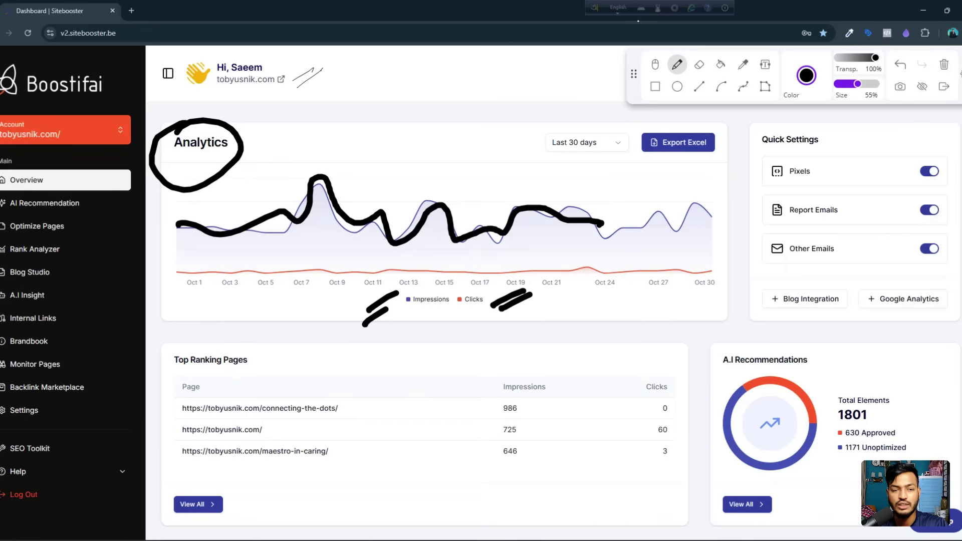
left_click_drag(146, 369, 188, 343)
left_click_drag(155, 372, 186, 354)
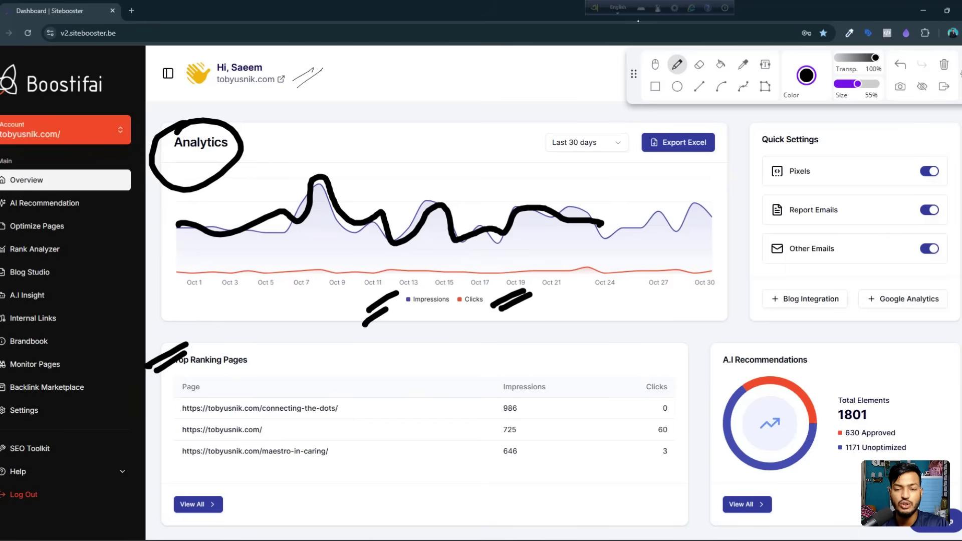
Step: Mark the top ranking page addresses and circle their Impressions and Clicks values
scroll(545, 275, "down", 6)
scroll(430, 264, "up", 2)
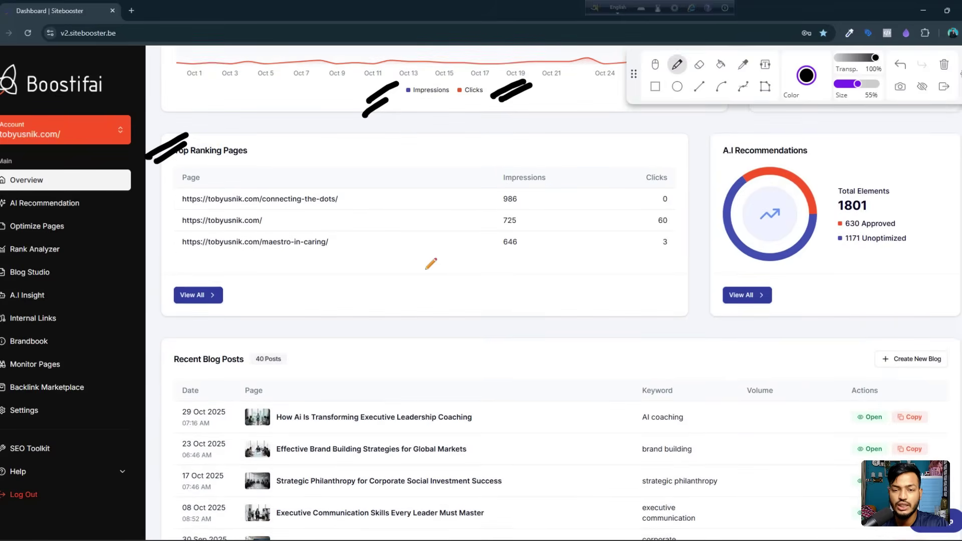
left_click_drag(359, 206, 383, 193)
left_click_drag(334, 224, 360, 216)
left_click_drag(353, 257, 363, 253)
mouse_move(521, 157)
left_mouse_down()
mouse_move(461, 281)
mouse_move(504, 163)
left_mouse_up()
mouse_move(631, 162)
left_mouse_down()
mouse_move(594, 246)
mouse_move(628, 156)
left_mouse_up()
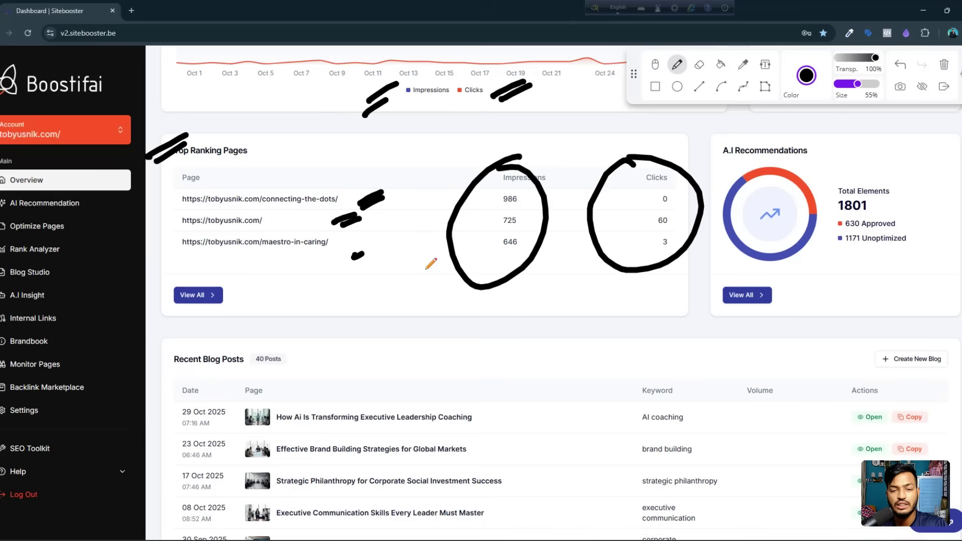
Step: Flag the Recent Blog Posts heading and first post, then clear all markings and close the annotation tools
scroll(581, 462, "down", 2)
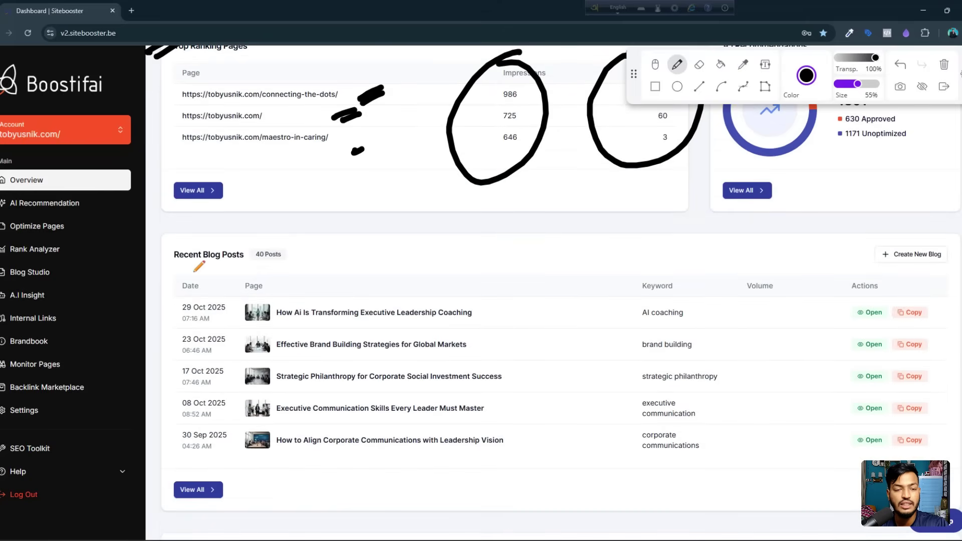
left_click_drag(151, 269, 207, 238)
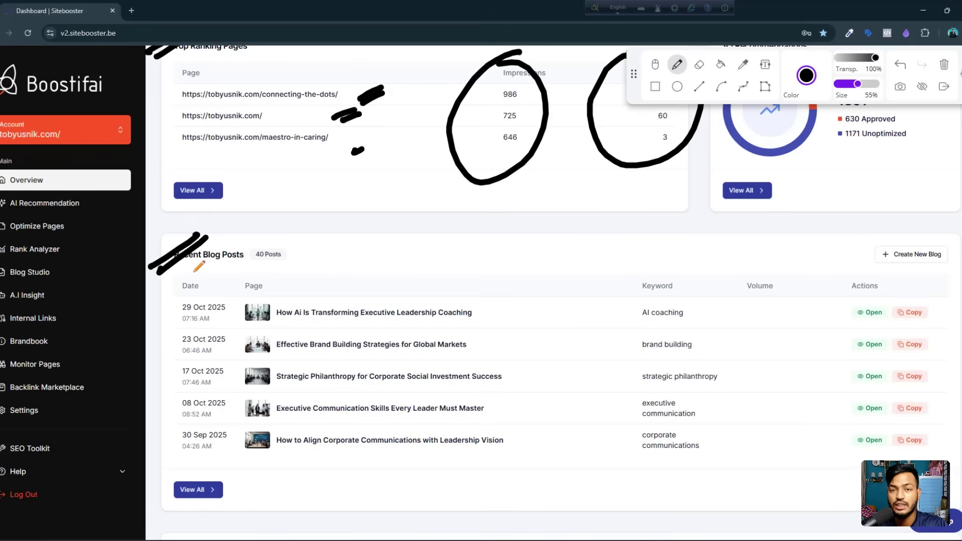
left_click_drag(478, 318, 516, 303)
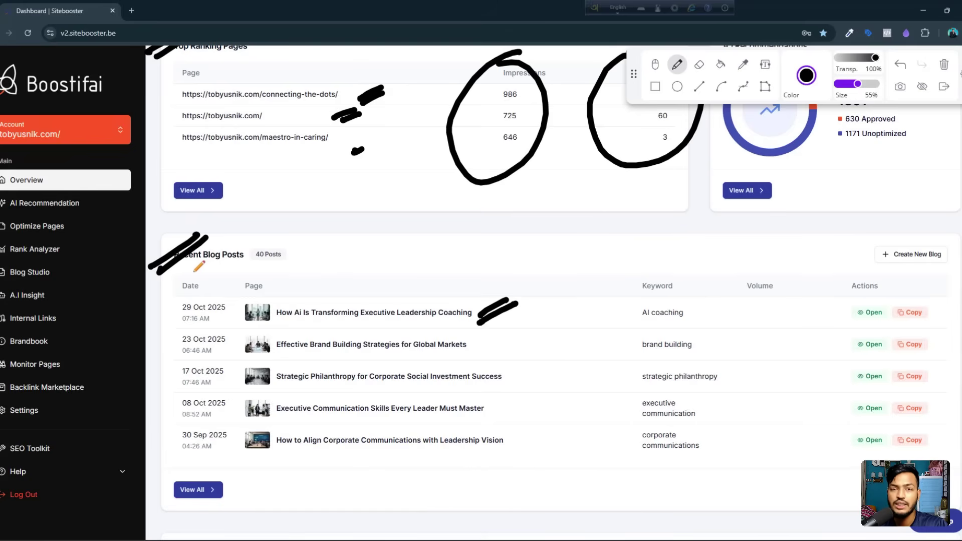
mouse_move(231, 321)
left_mouse_down()
mouse_move(257, 299)
mouse_move(239, 320)
left_mouse_up()
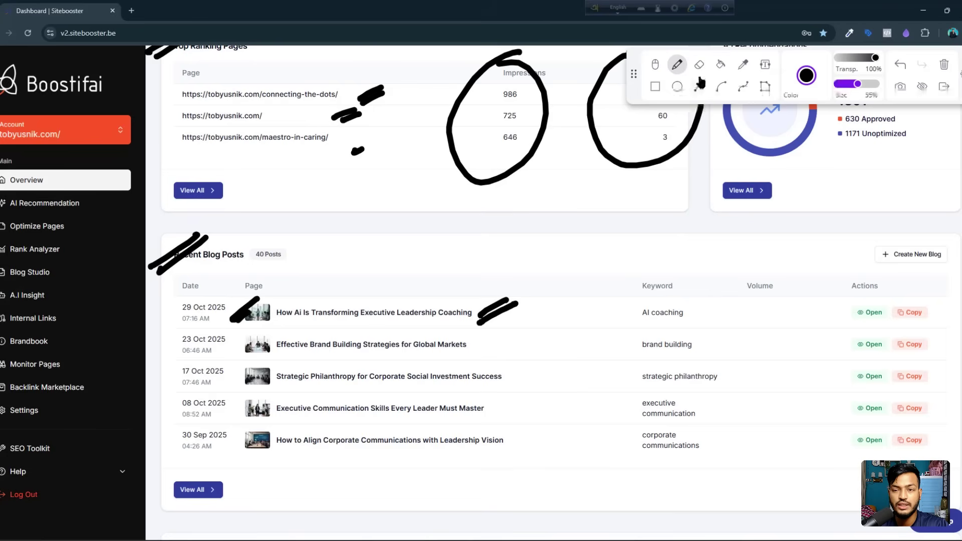
left_click(944, 64)
left_click(945, 86)
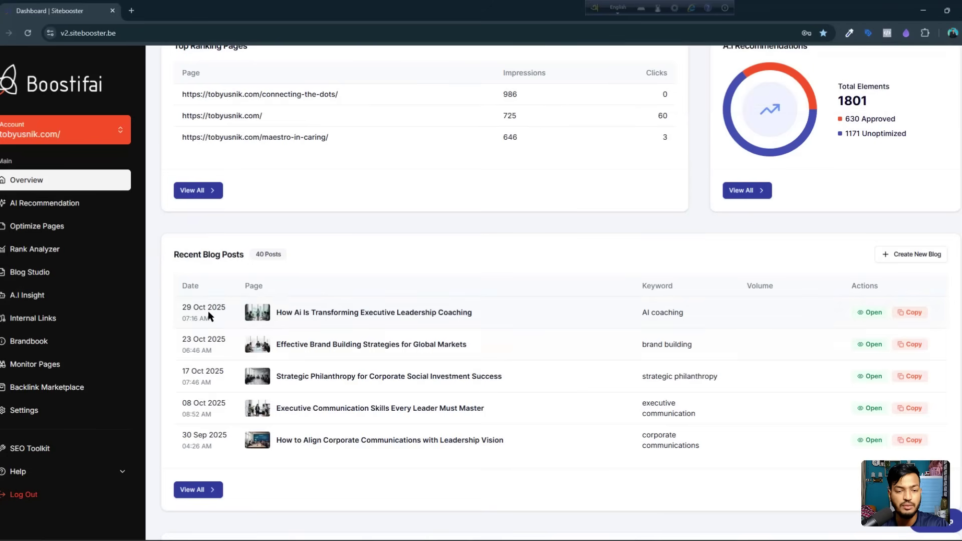
Step: Open the full blog post list and the AI executive leadership coaching article
left_click(193, 492)
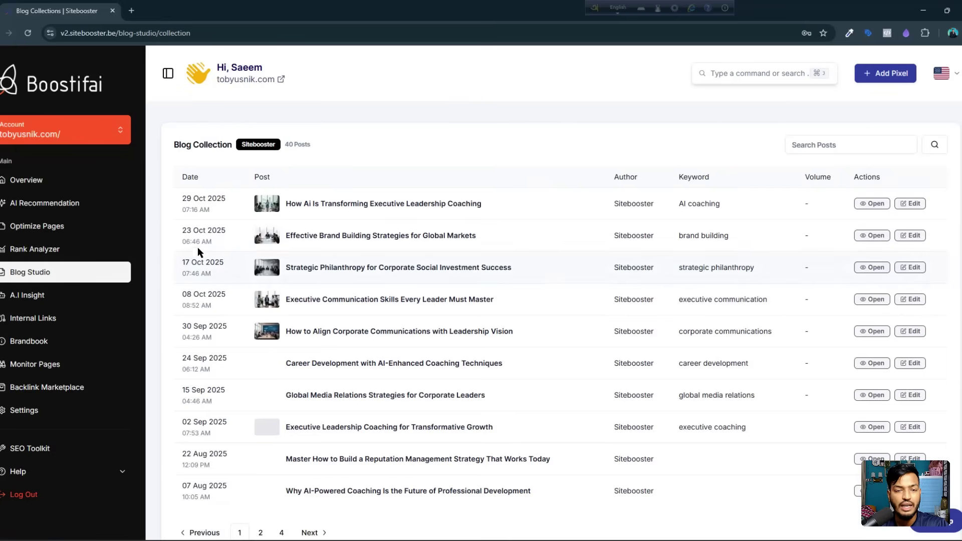
left_click(866, 204)
scroll(351, 175, "down", 1)
left_click_drag(296, 142, 353, 142)
left_click(353, 184)
scroll(327, 194, "down", 2)
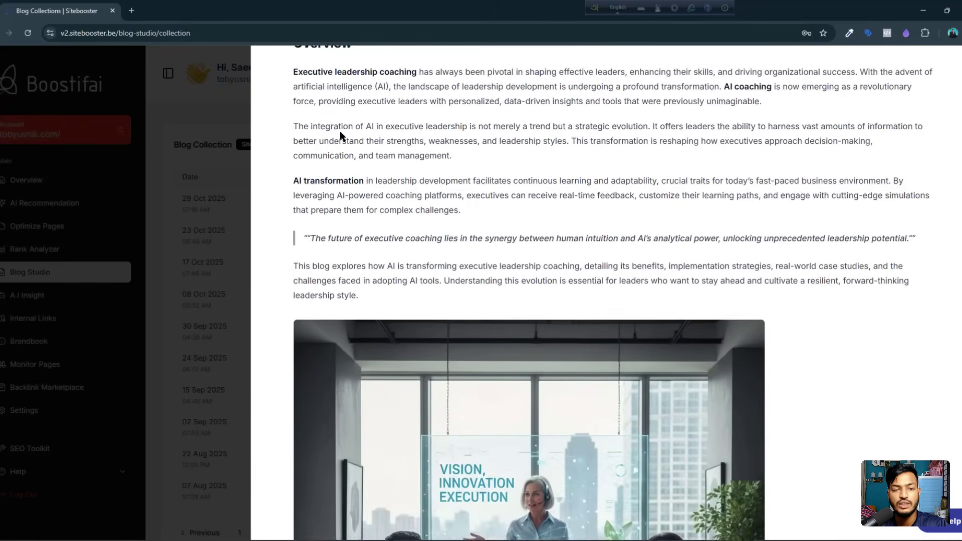
scroll(305, 97, "up", 1)
left_click_drag(305, 96, 454, 202)
Step: Read through the rest of the article, then close it to return to the 40-post collection
scroll(362, 212, "down", 5)
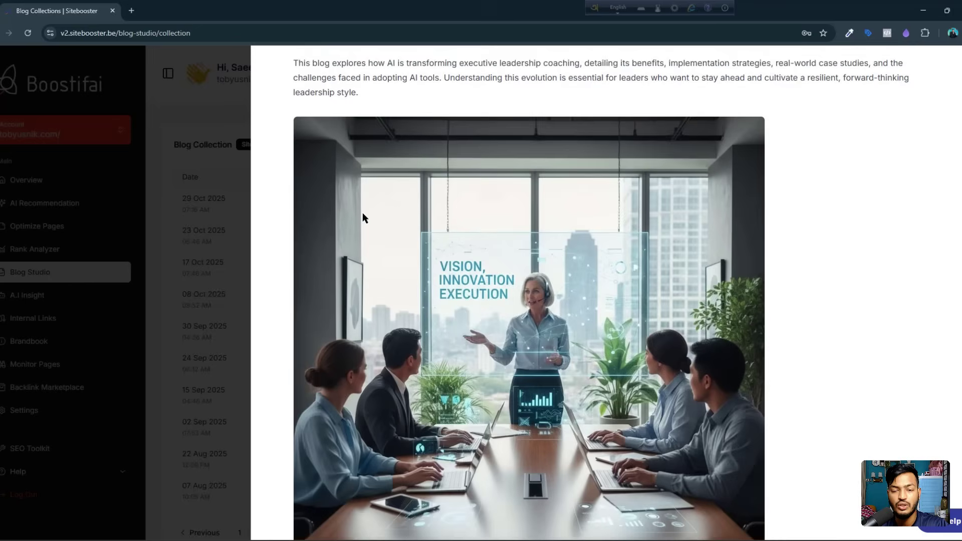
scroll(553, 242, "down", 7)
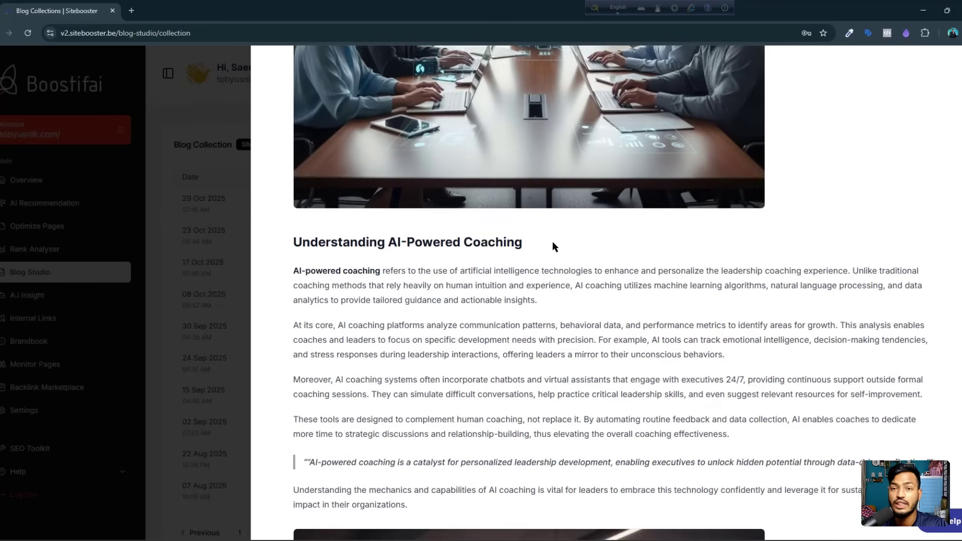
scroll(553, 242, "down", 1)
left_click_drag(325, 189, 463, 189)
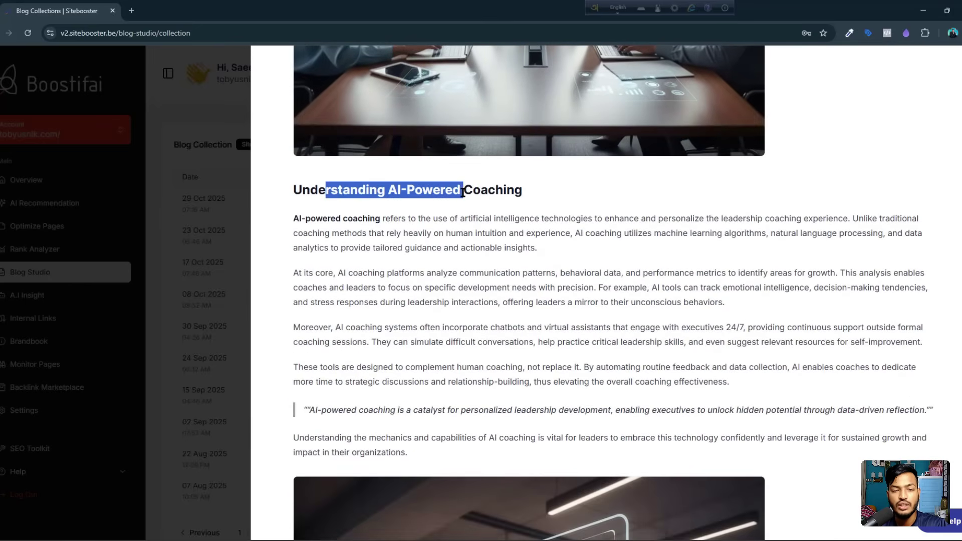
scroll(421, 236, "down", 5)
scroll(421, 236, "down", 15)
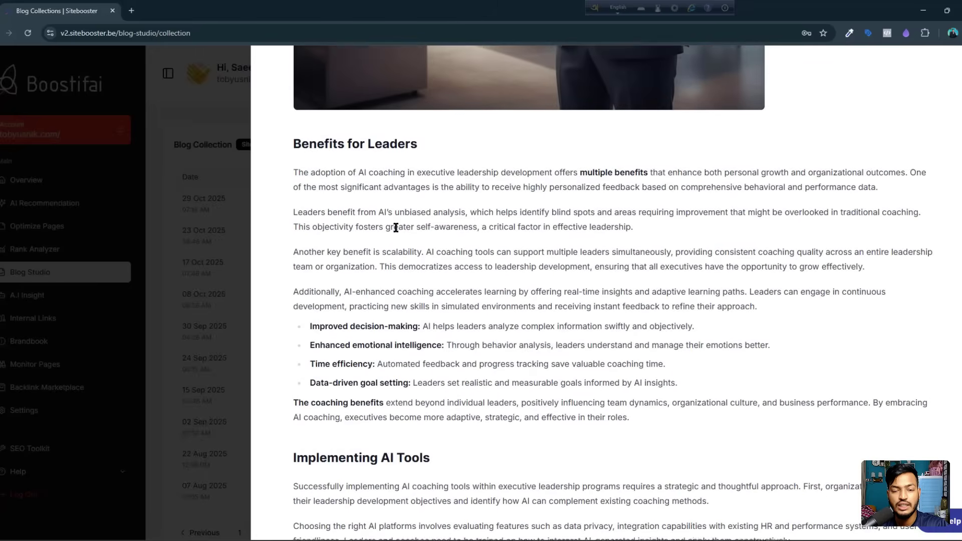
scroll(396, 228, "down", 20)
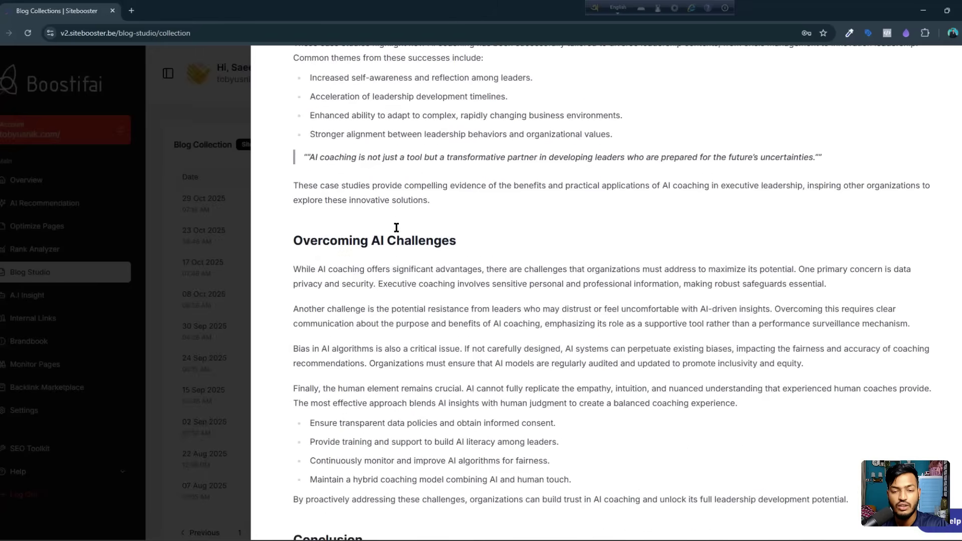
scroll(775, 142, "up", 6)
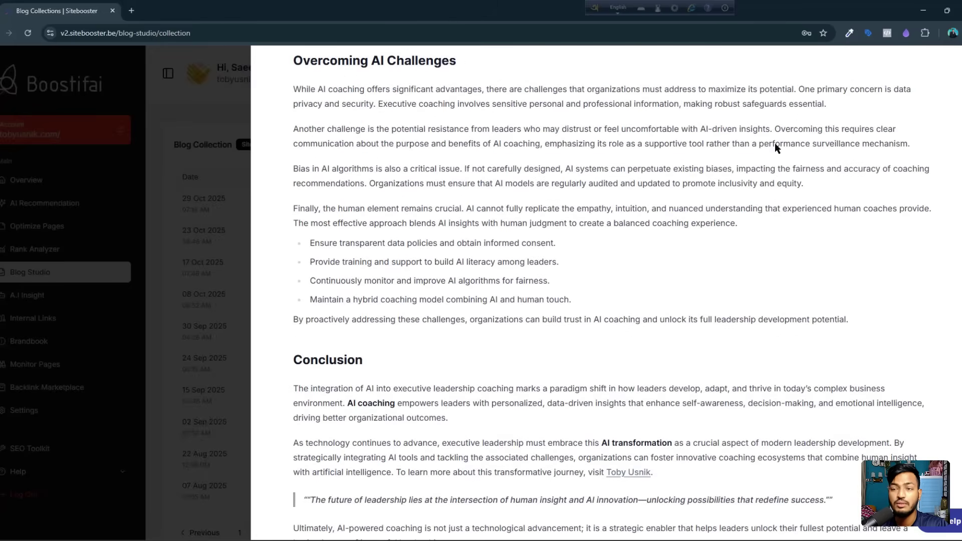
left_click(182, 245)
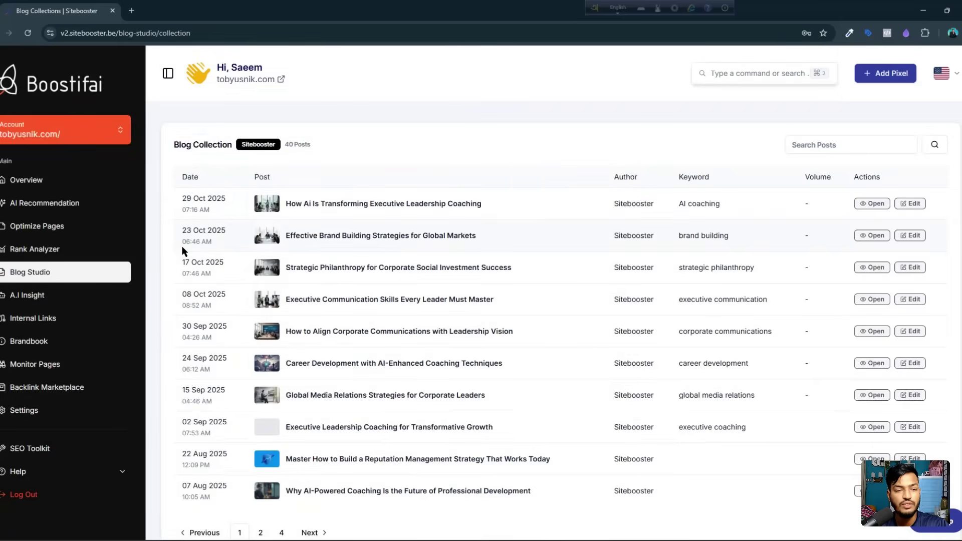
Step: On the AI Recommendations page, mark the Monitored Pages bar and circle the +35% SEO improvement
left_click(51, 203)
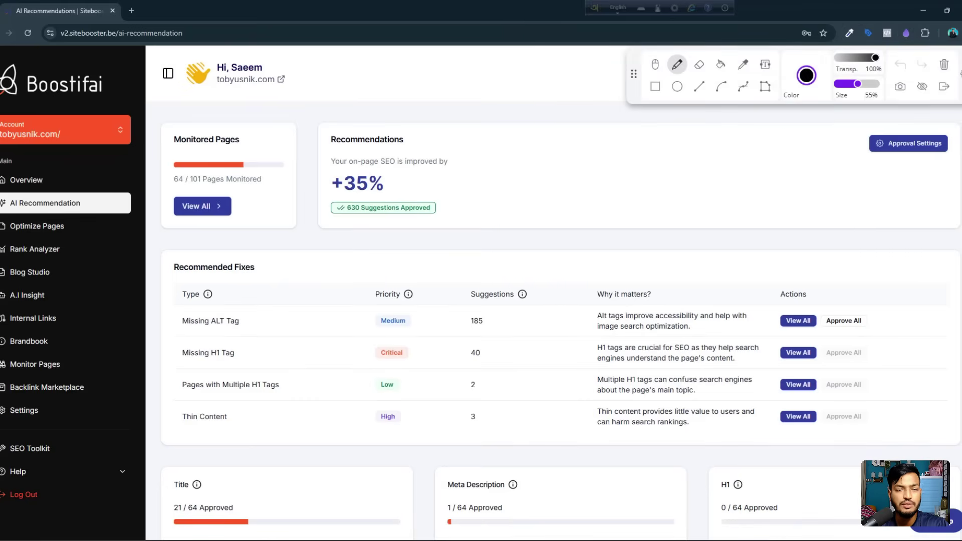
left_click_drag(262, 146, 303, 123)
left_click_drag(271, 156, 323, 131)
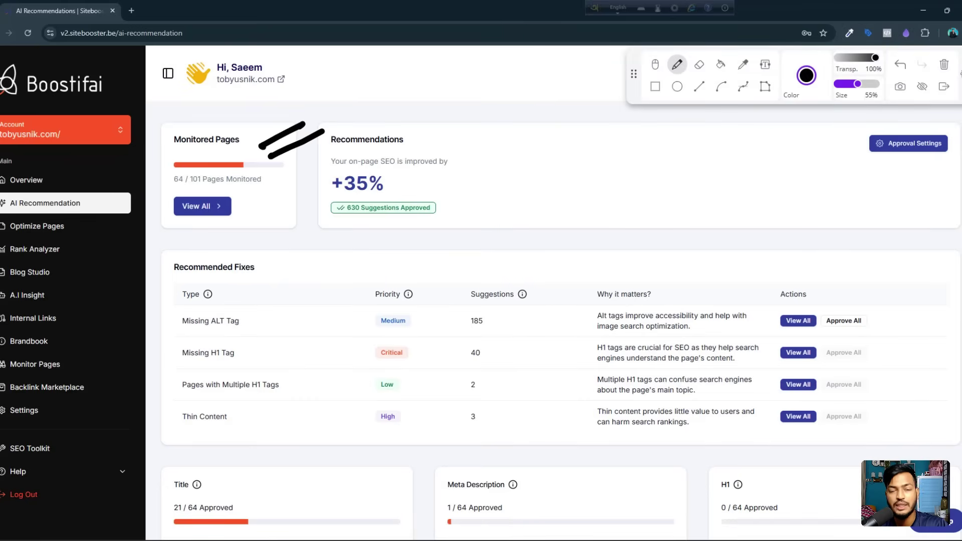
mouse_move(444, 131)
left_mouse_down()
mouse_move(407, 153)
mouse_move(345, 145)
mouse_move(421, 170)
mouse_move(409, 153)
left_mouse_up()
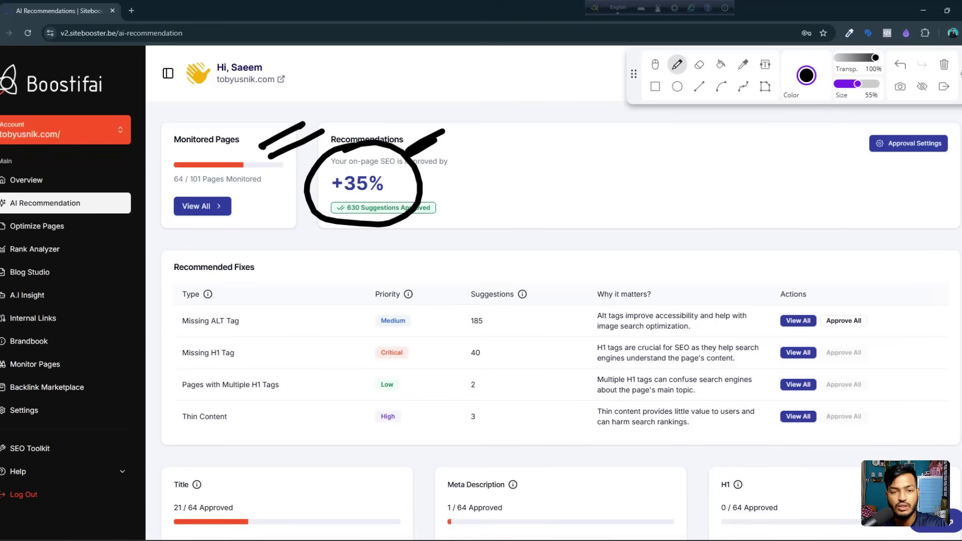
mouse_move(404, 190)
left_mouse_down()
mouse_move(446, 168)
mouse_move(446, 182)
left_mouse_up()
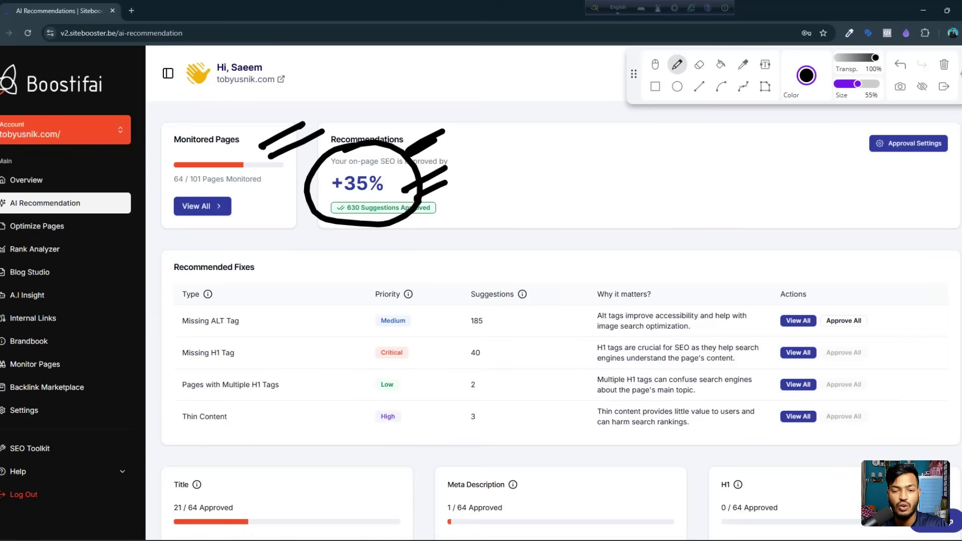
Step: Mark the Recommended Fixes heading and its Missing ALT Tag and Missing H1 Tag rows
mouse_move(144, 286)
left_mouse_down()
mouse_move(195, 253)
mouse_move(184, 274)
left_mouse_up()
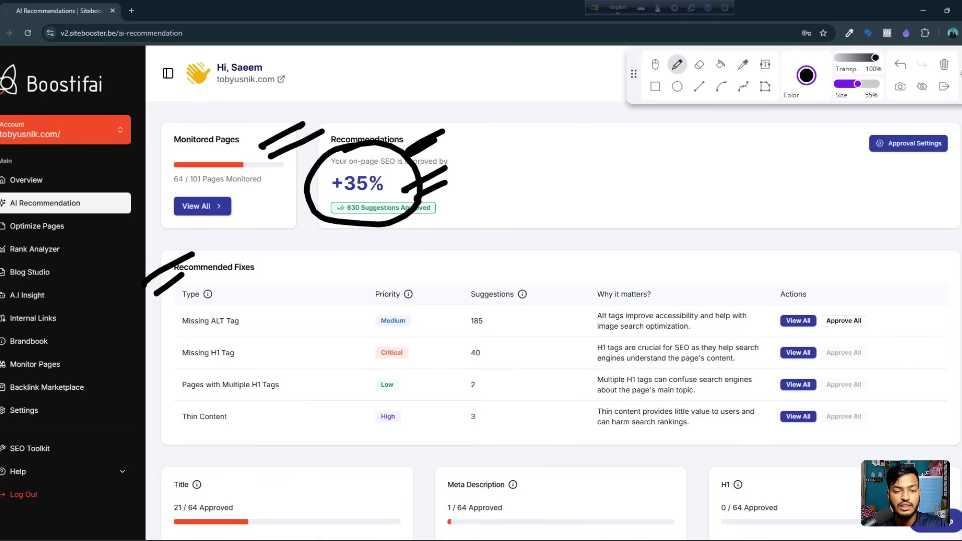
left_click_drag(254, 325, 290, 303)
left_click_drag(264, 326, 284, 311)
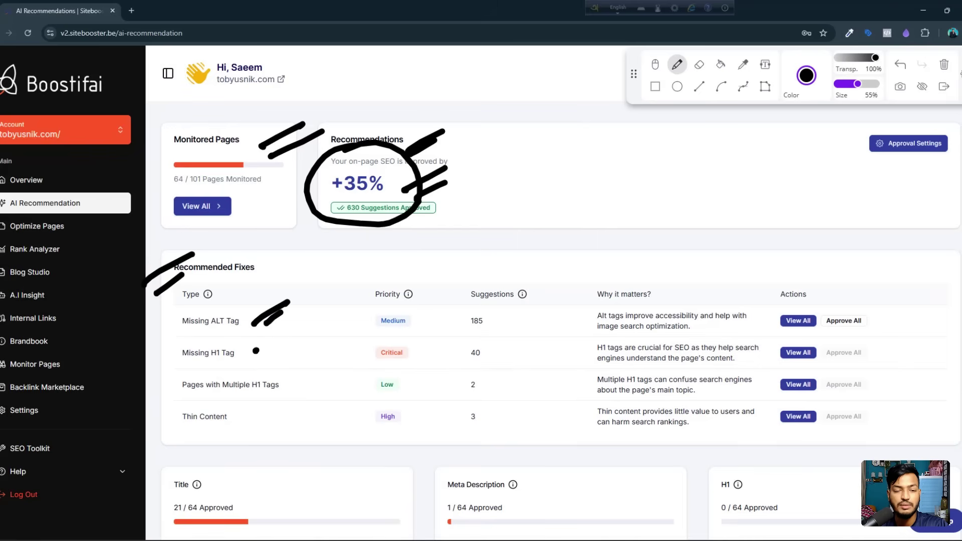
left_click_drag(255, 355, 284, 332)
left_click_drag(264, 356, 295, 335)
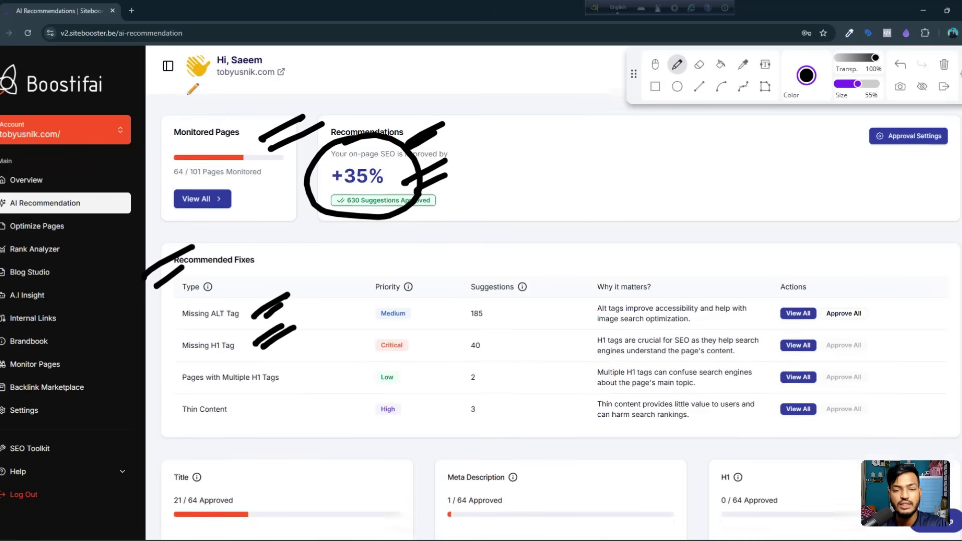
Step: Mark the Title, Meta Description, H1 (0 / 64 Approved), Image, Image Title and Internal Links cards
scroll(234, 153, "down", 4)
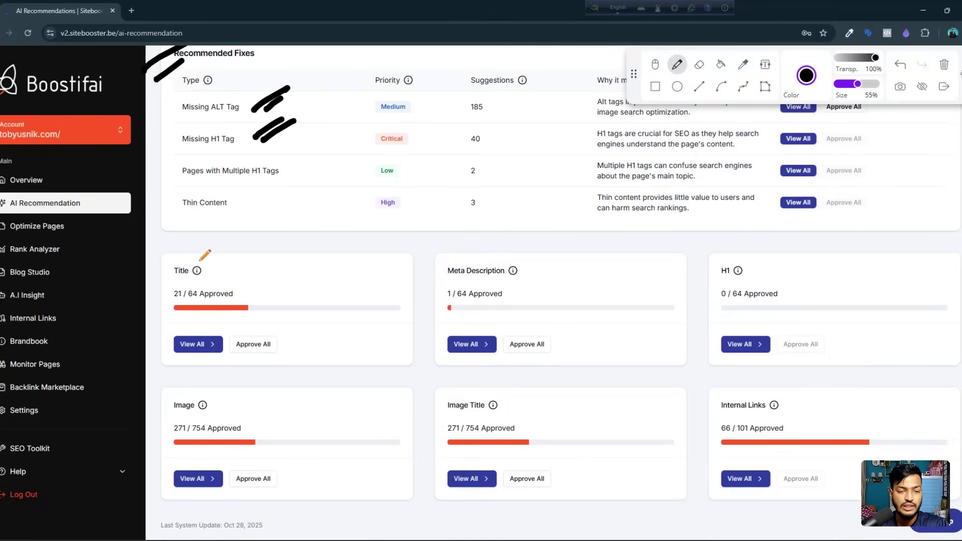
left_click_drag(145, 282, 195, 253)
left_click_drag(153, 290, 197, 264)
left_click_drag(233, 302, 285, 281)
mouse_move(414, 269)
left_mouse_down()
mouse_move(454, 257)
mouse_move(468, 265)
left_mouse_up()
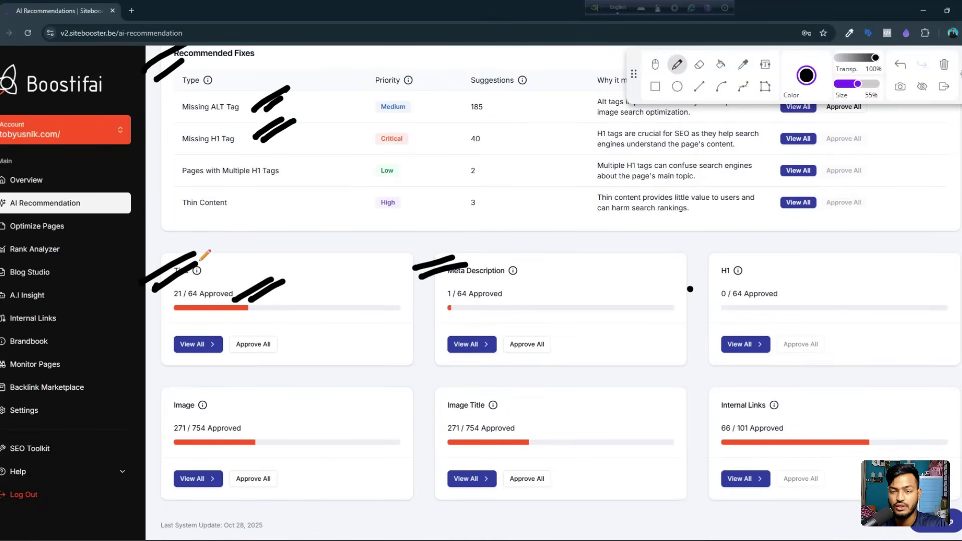
left_click_drag(690, 289, 734, 276)
left_click_drag(689, 296, 722, 284)
left_click_drag(161, 417, 198, 397)
left_click_drag(169, 414, 216, 390)
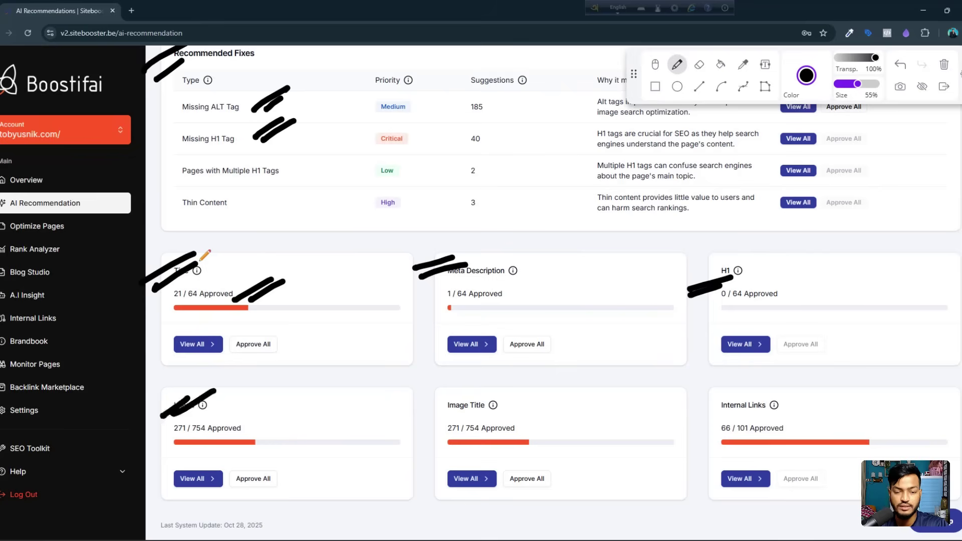
mouse_move(414, 414)
left_mouse_down()
mouse_move(452, 397)
mouse_move(469, 404)
left_mouse_up()
left_click_drag(692, 416, 736, 412)
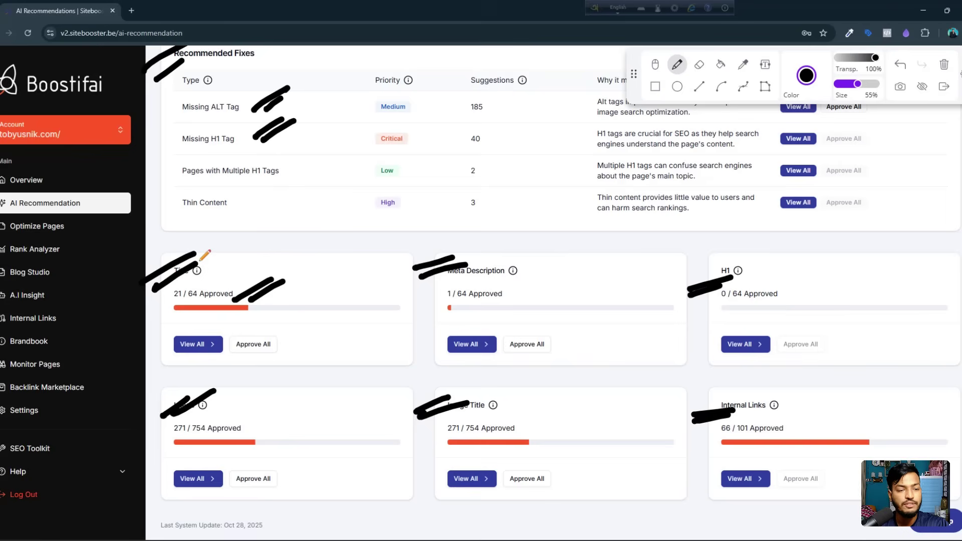
Step: Draw guide lines beside the approval cards and bring up the Google Docs SEO tricks document
left_click_drag(108, 260, 200, 217)
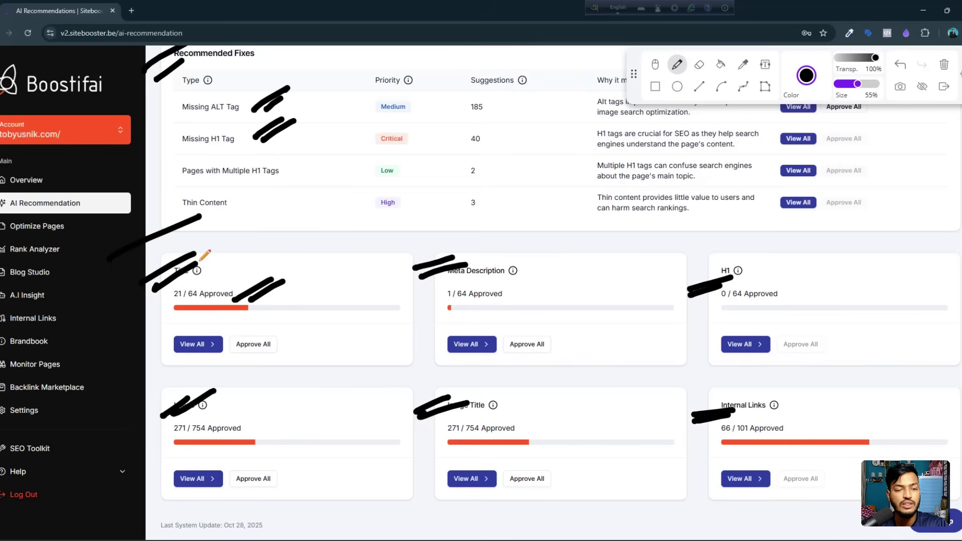
left_click_drag(103, 234, 150, 403)
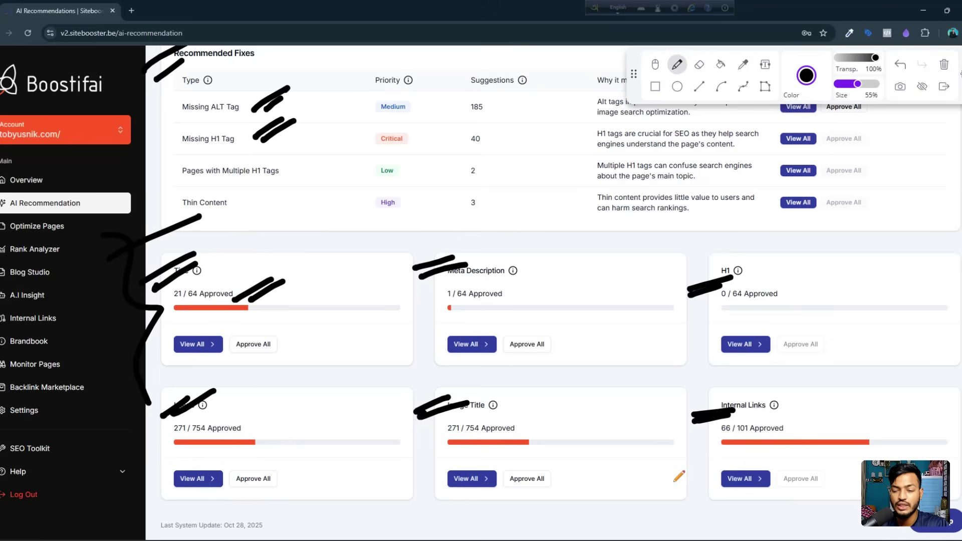
left_click(704, 537)
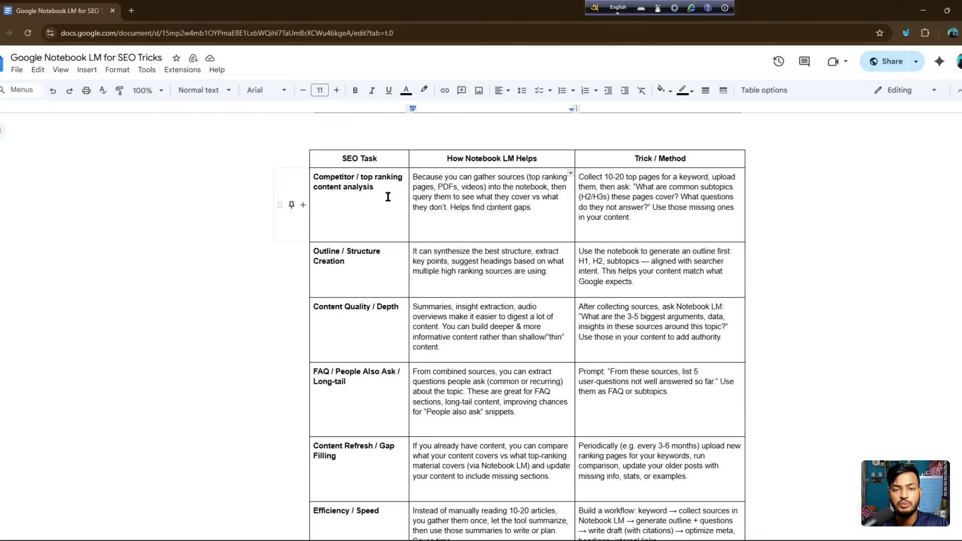
Step: Place the caret in the SEO table's first cell and bring up the annotation tools
left_click(444, 157)
left_click(381, 159)
left_click_drag(372, 189, 374, 193)
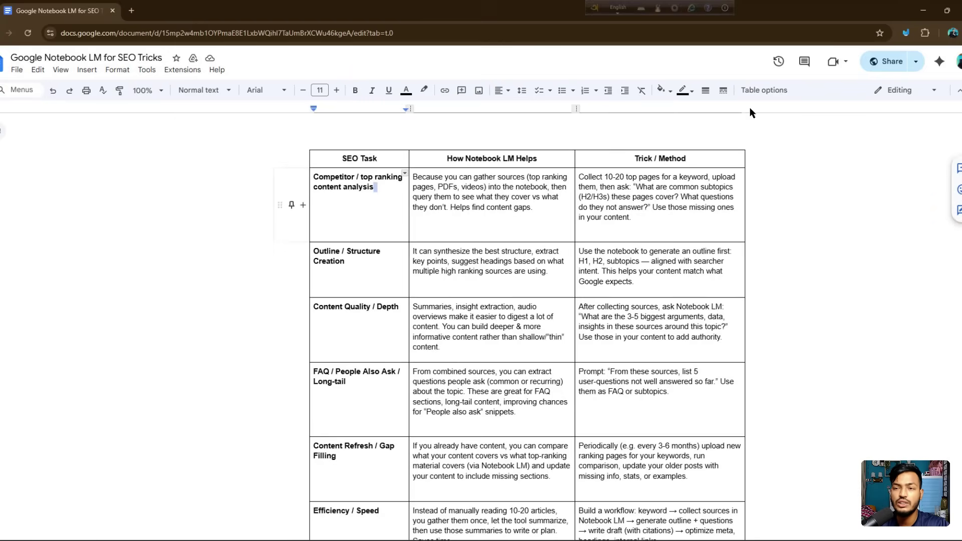
left_click(905, 34)
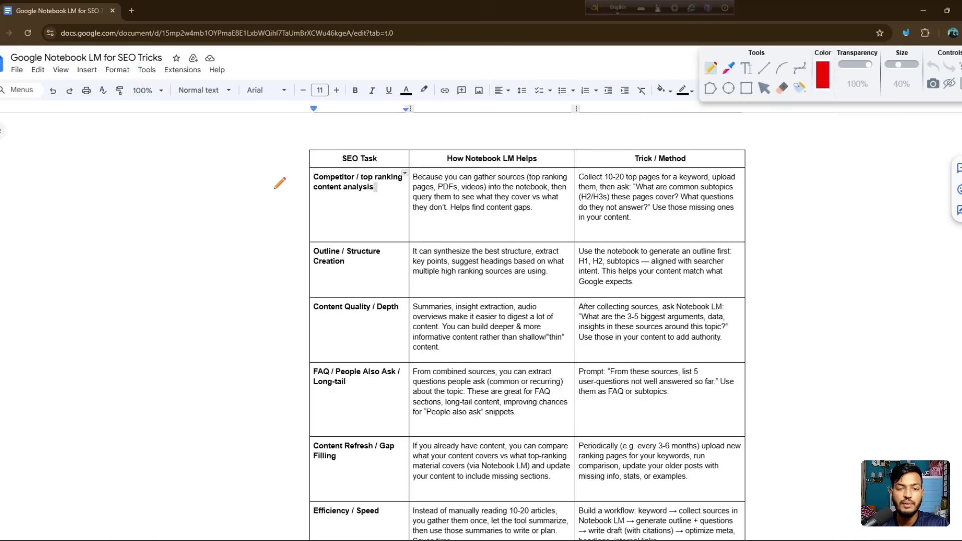
Step: Mark the Competitor analysis row, the How Notebook LM Helps header and underline 'Helps find content gaps'
left_click_drag(239, 182, 290, 161)
left_click_drag(246, 198, 301, 167)
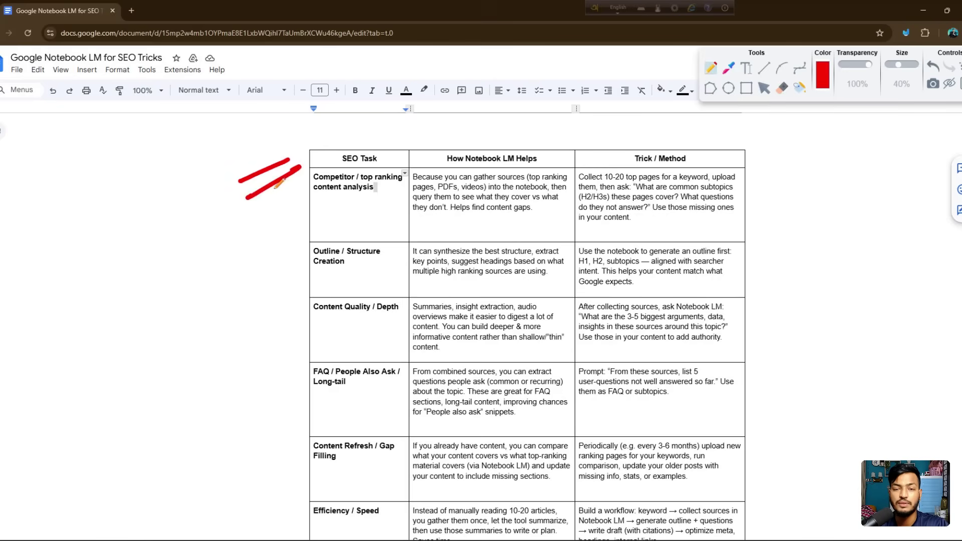
left_click_drag(579, 145, 558, 162)
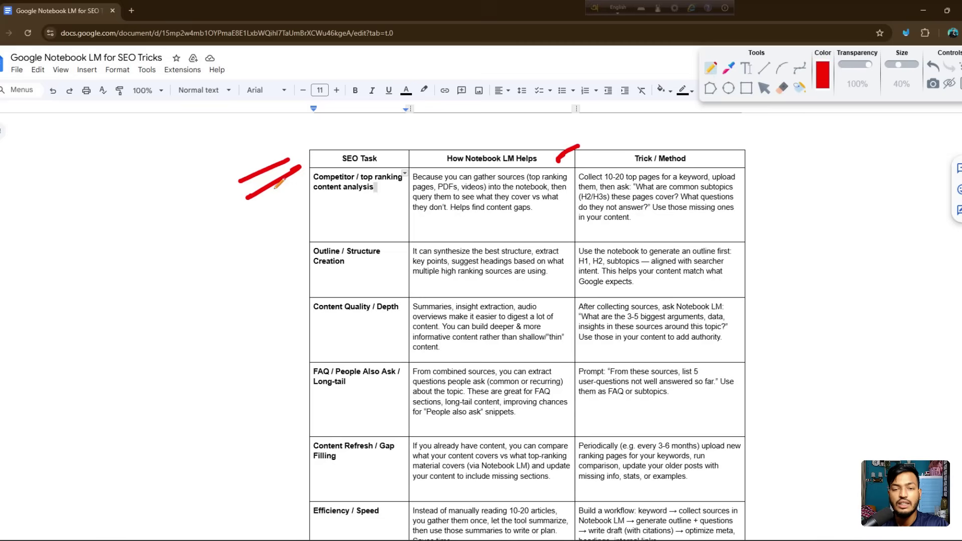
mouse_move(542, 160)
left_mouse_down()
mouse_move(520, 174)
mouse_move(573, 153)
left_mouse_up()
left_click_drag(453, 181, 499, 176)
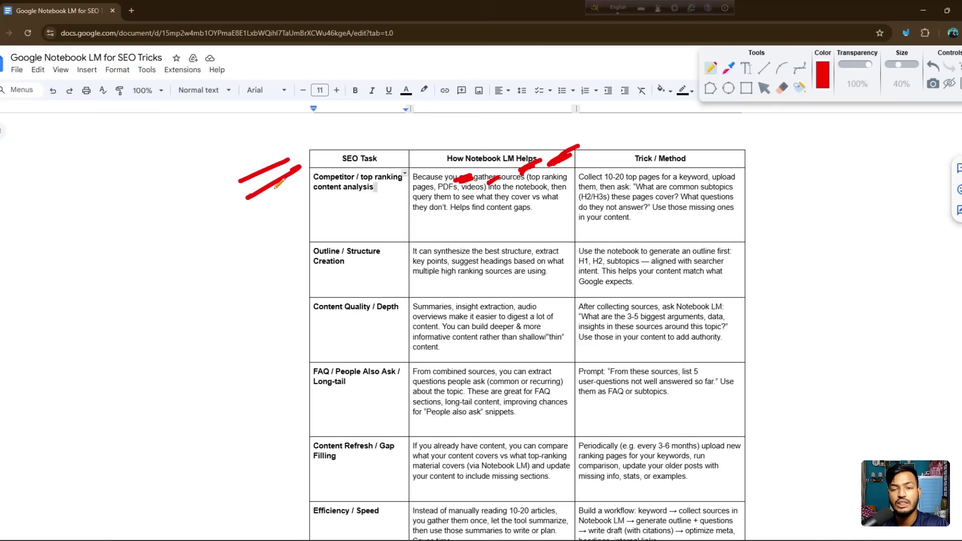
left_click_drag(539, 212, 565, 209)
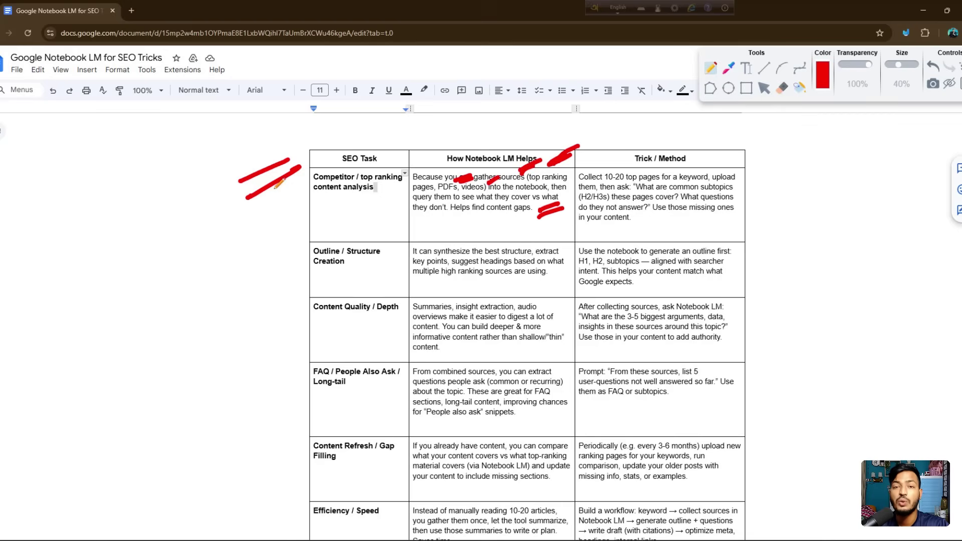
left_click_drag(444, 229, 549, 209)
left_click_drag(493, 236, 558, 211)
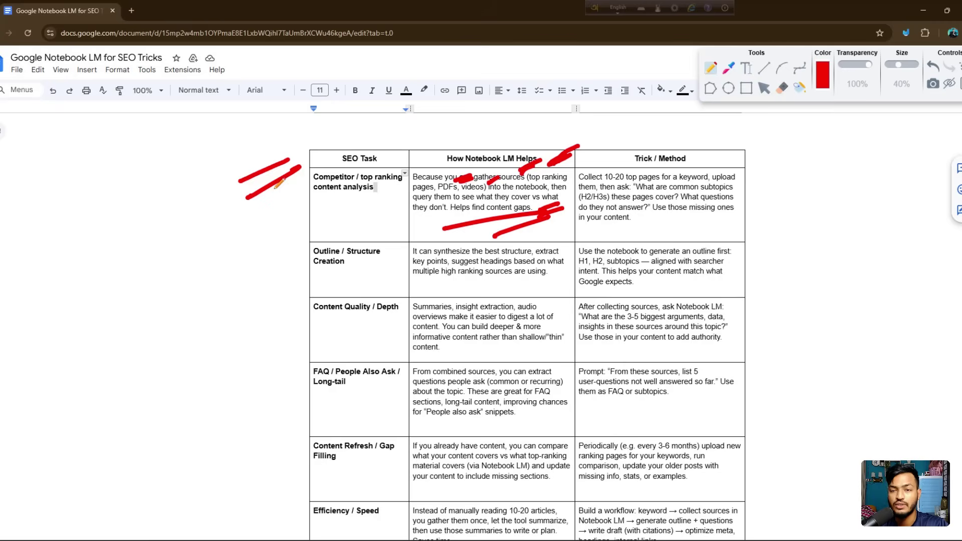
Step: Mark the first Trick / Method cell, draw a brace beside it and handwrite 'Not-'
left_click_drag(753, 178, 792, 166)
left_click_drag(757, 189, 790, 176)
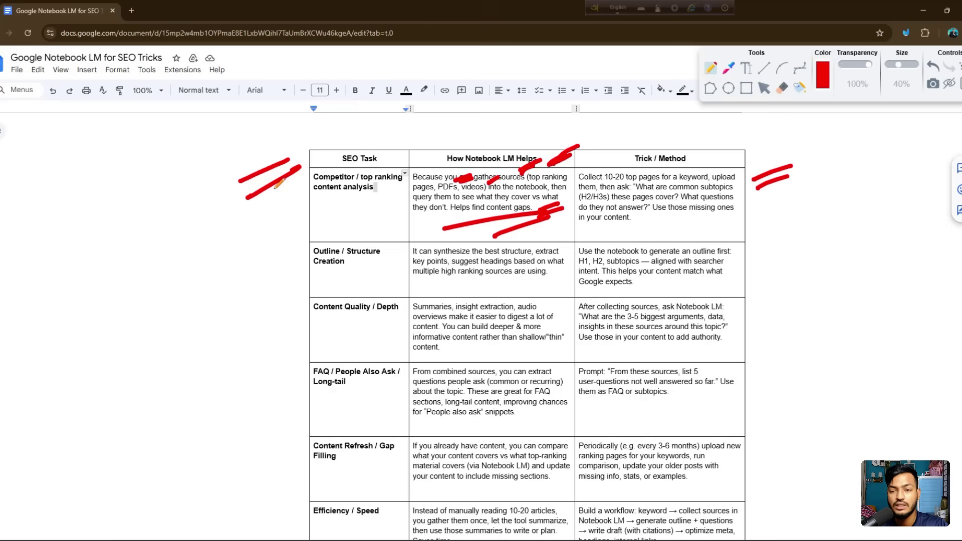
mouse_move(760, 163)
left_mouse_down()
mouse_move(785, 168)
mouse_move(772, 256)
left_mouse_up()
mouse_move(814, 198)
left_mouse_down()
mouse_move(817, 206)
mouse_move(855, 183)
mouse_move(870, 163)
mouse_move(881, 183)
left_mouse_up()
left_click_drag(878, 184, 893, 178)
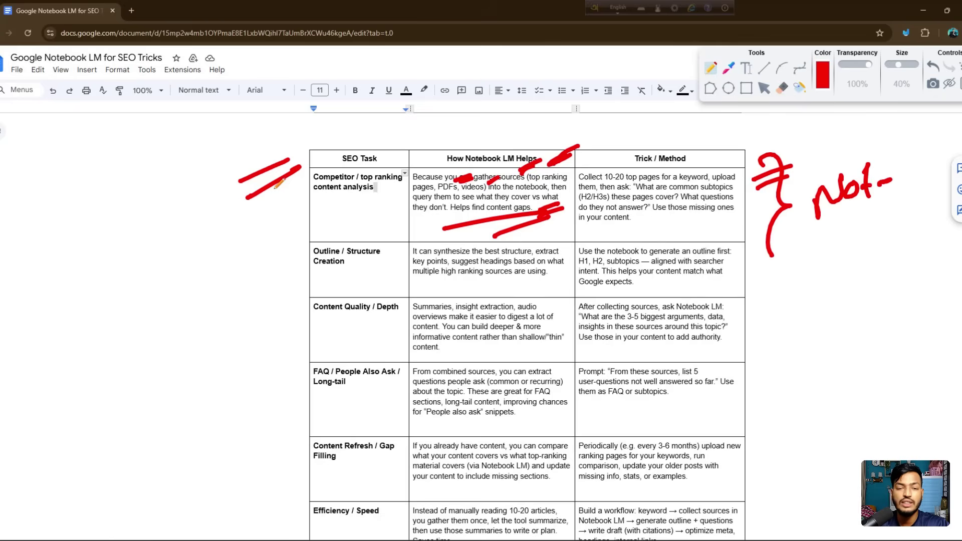
Step: Mark the Outline / Structure Creation row and its best-structure explanation
left_click_drag(262, 261, 311, 245)
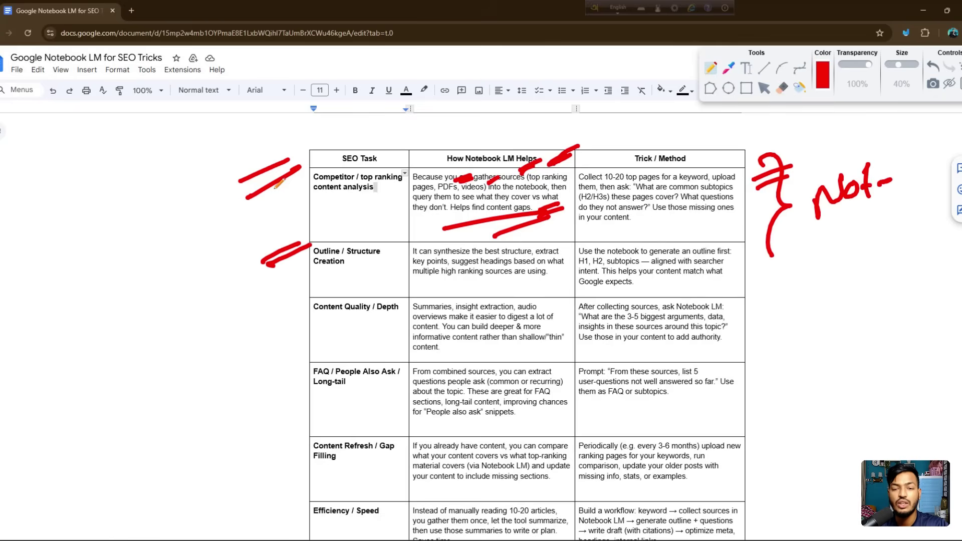
left_click_drag(477, 246, 509, 238)
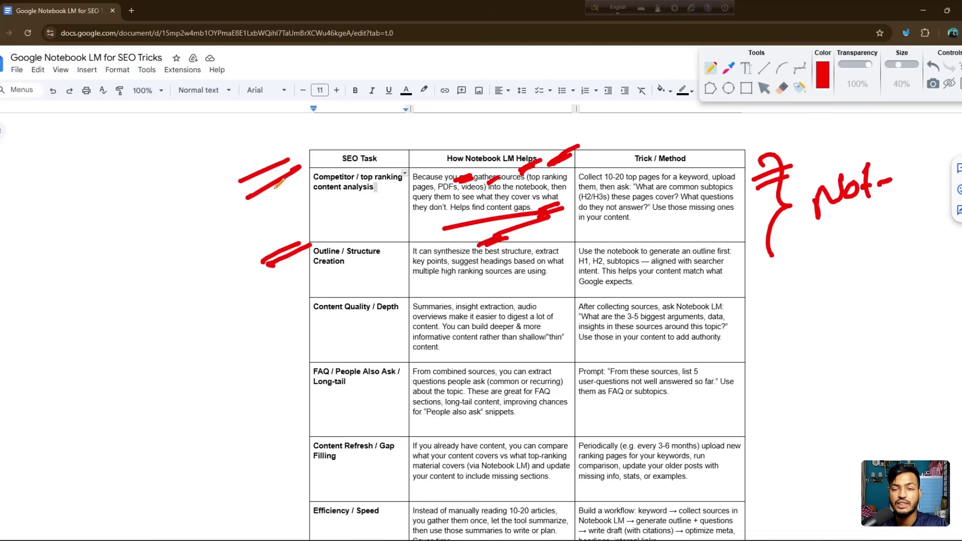
mouse_move(565, 250)
left_mouse_down()
mouse_move(581, 240)
mouse_move(562, 252)
left_mouse_up()
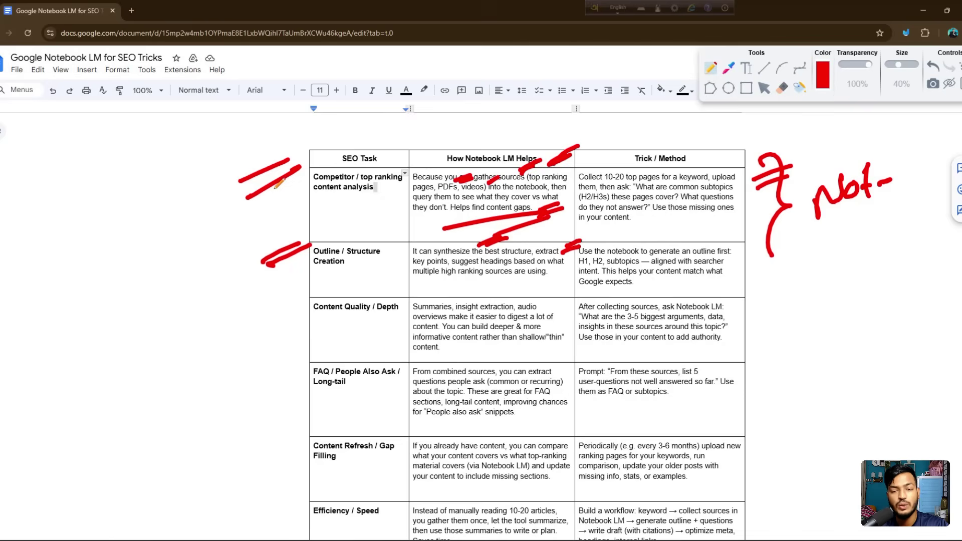
mouse_move(550, 282)
left_mouse_down()
mouse_move(575, 268)
mouse_move(552, 282)
left_mouse_up()
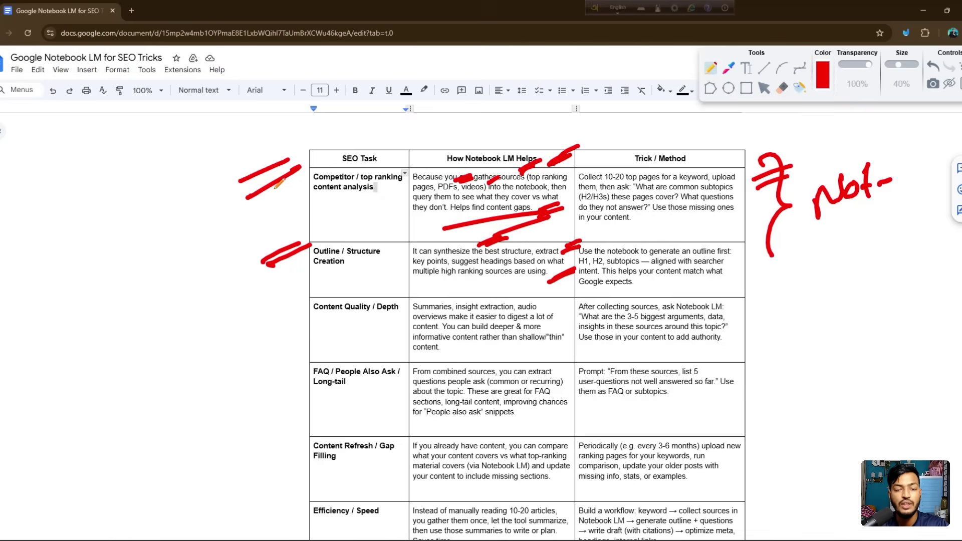
scroll(177, 128, "down", 3)
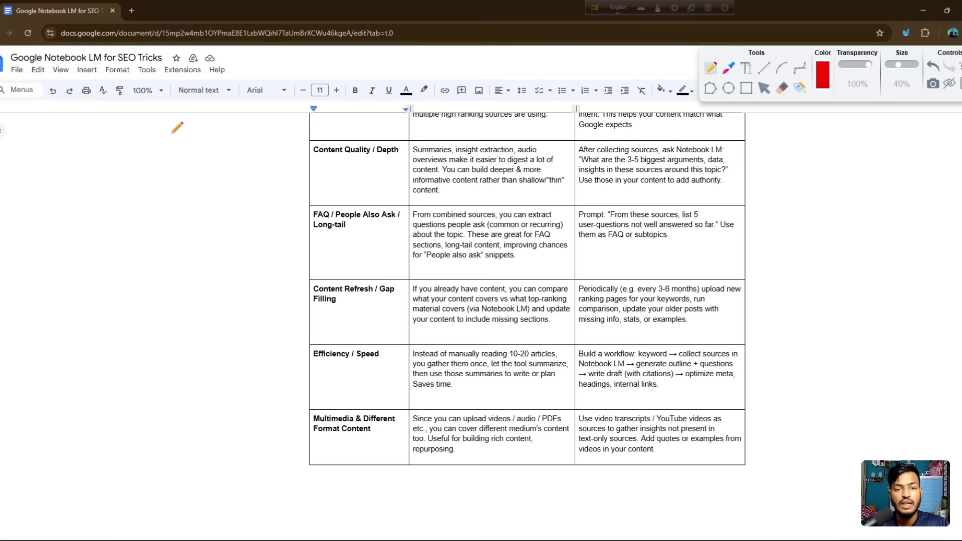
Step: Mark the Content Quality / Depth row, underline 'content' in red, and flag the FAQ / People Also Ask row
mouse_move(249, 175)
left_mouse_down()
mouse_move(299, 142)
mouse_move(307, 151)
left_mouse_up()
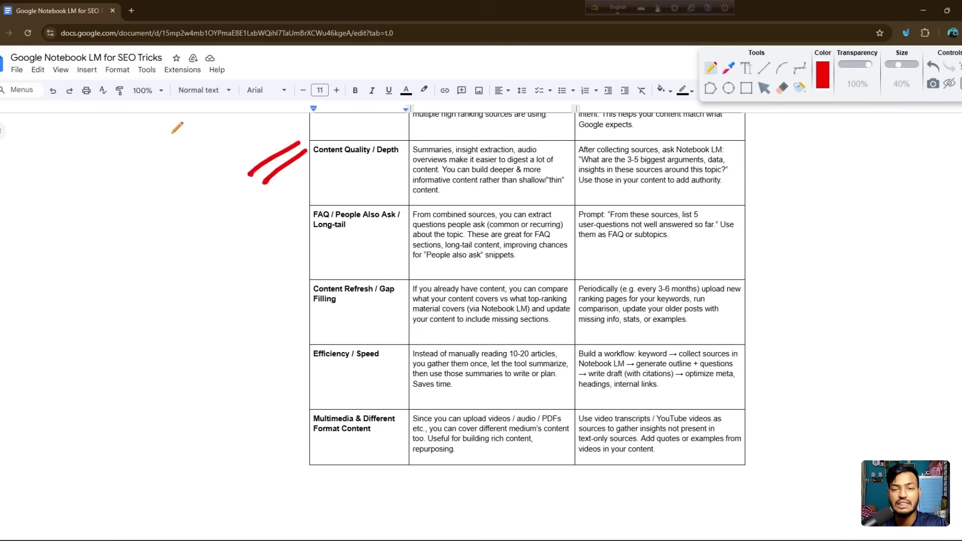
left_click_drag(382, 169, 410, 152)
left_click_drag(376, 182, 409, 166)
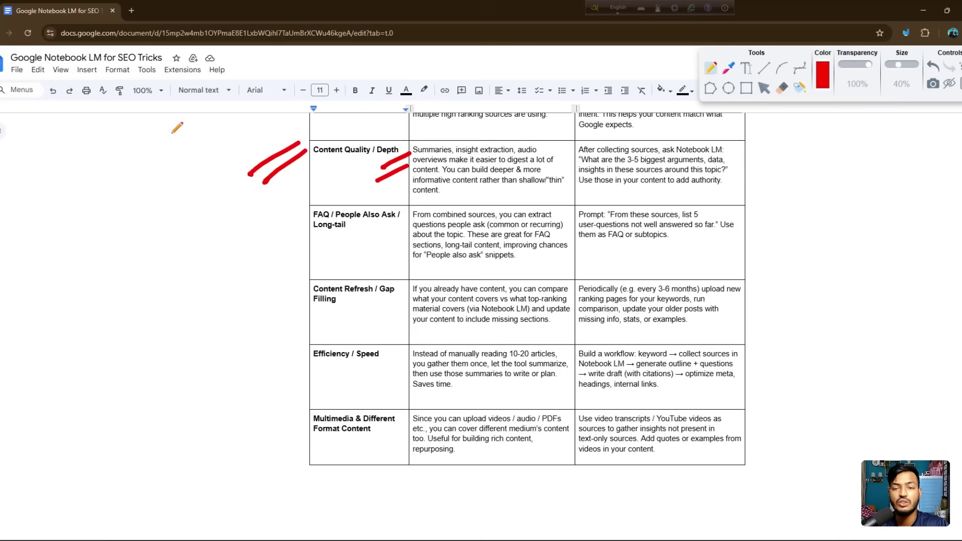
left_click_drag(480, 150, 513, 136)
mouse_move(484, 158)
left_mouse_down()
mouse_move(563, 134)
mouse_move(566, 156)
mouse_move(582, 152)
mouse_move(558, 169)
left_mouse_up()
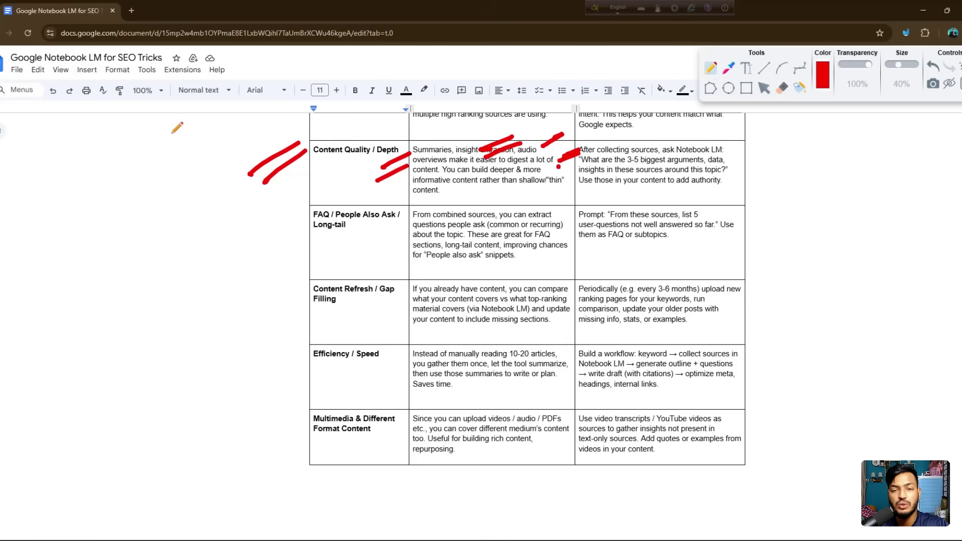
mouse_move(451, 196)
left_mouse_down()
mouse_move(474, 184)
mouse_move(481, 191)
left_mouse_up()
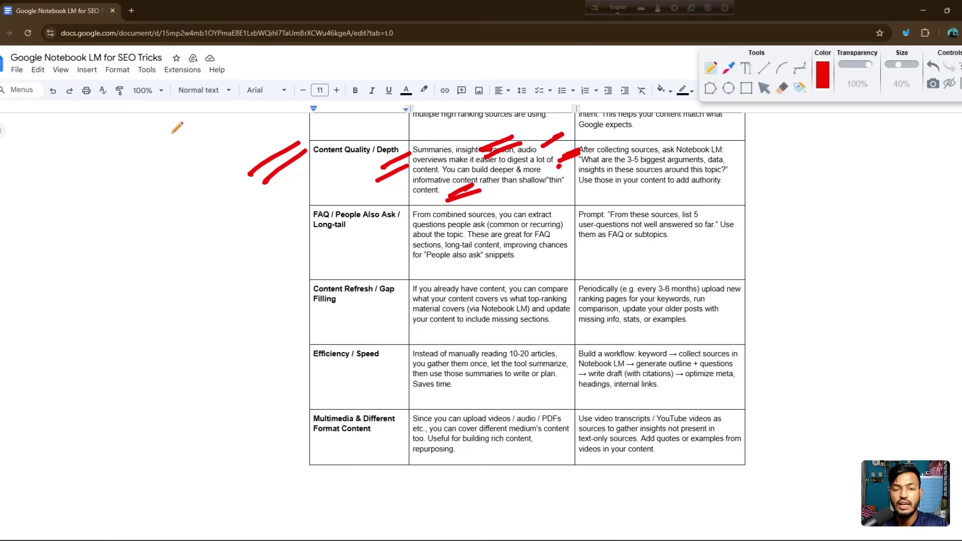
mouse_move(231, 237)
left_mouse_down()
mouse_move(296, 200)
mouse_move(297, 216)
left_mouse_up()
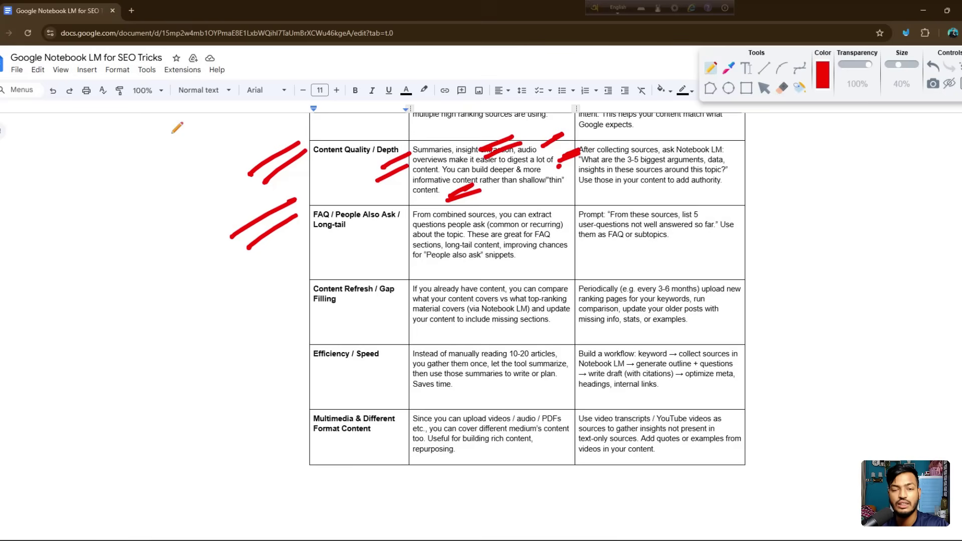
left_click(134, 9)
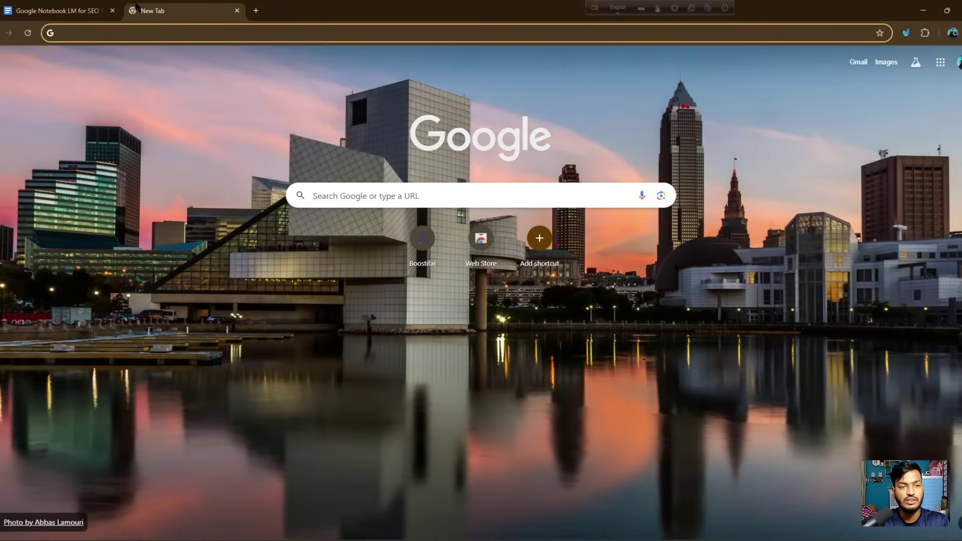
Step: Search Google for 'top seo tools', skim the results, then return to the SEO tricks document
type("top seo tools")
key("Return")
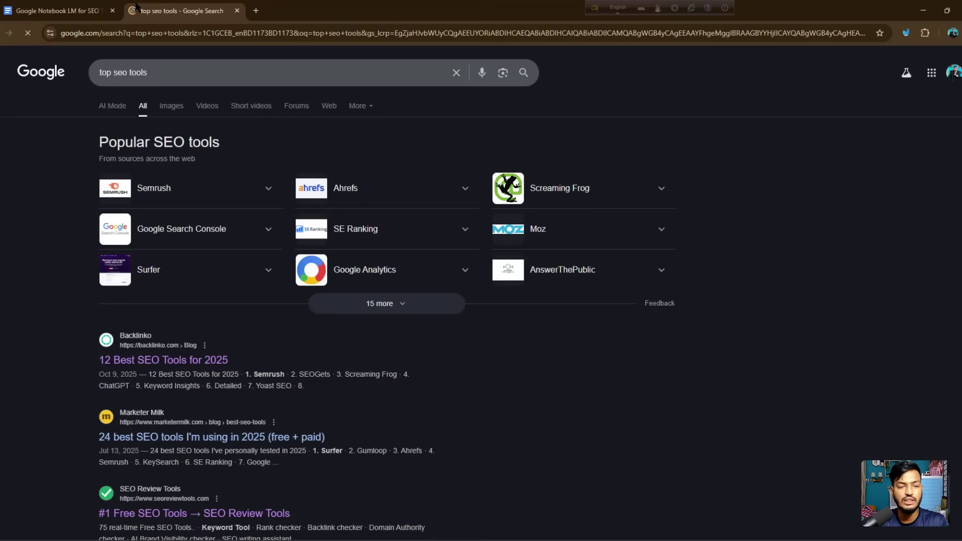
scroll(40, 158, "down", 12)
scroll(36, 160, "down", 11)
left_click_drag(99, 204, 160, 206)
left_click(218, 206)
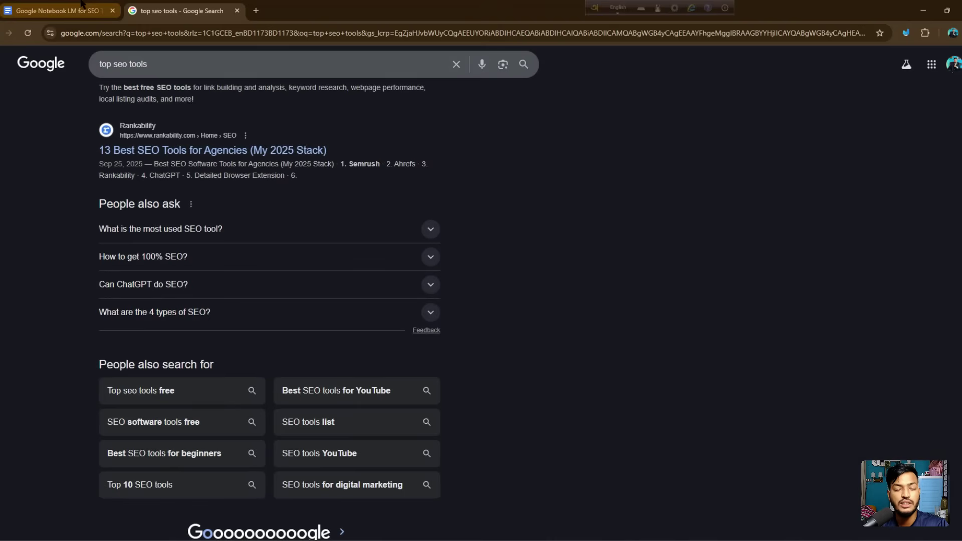
left_click(82, 6)
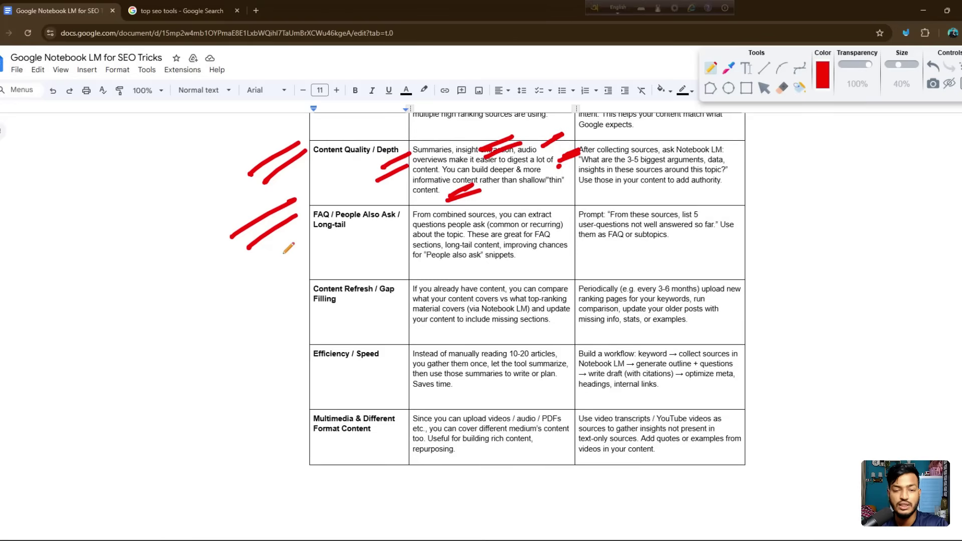
Step: Flag the Content Refresh, Efficiency / Speed and Multimedia rows in red and write 'No' in the margin
left_click_drag(255, 310, 294, 286)
left_click_drag(260, 323, 289, 302)
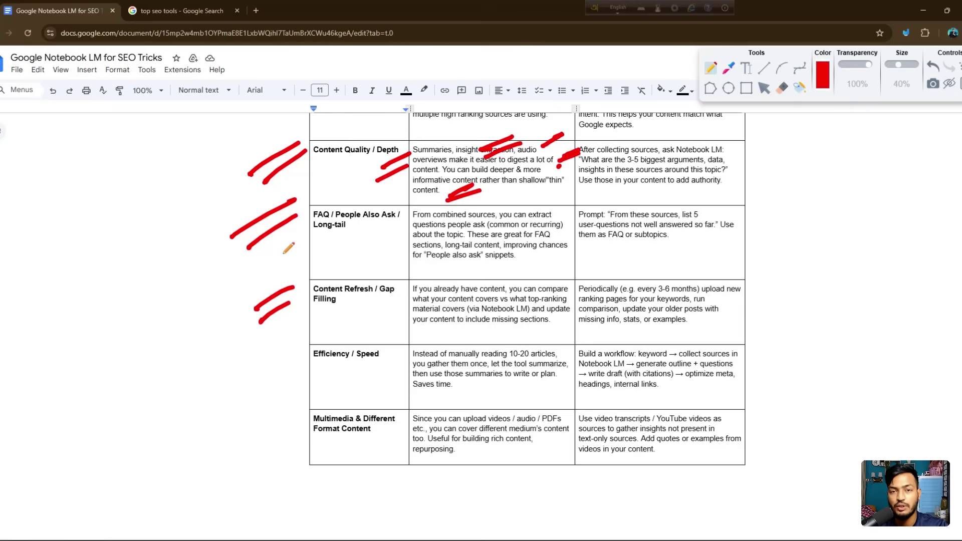
left_click_drag(256, 369, 290, 352)
left_click_drag(258, 384, 296, 361)
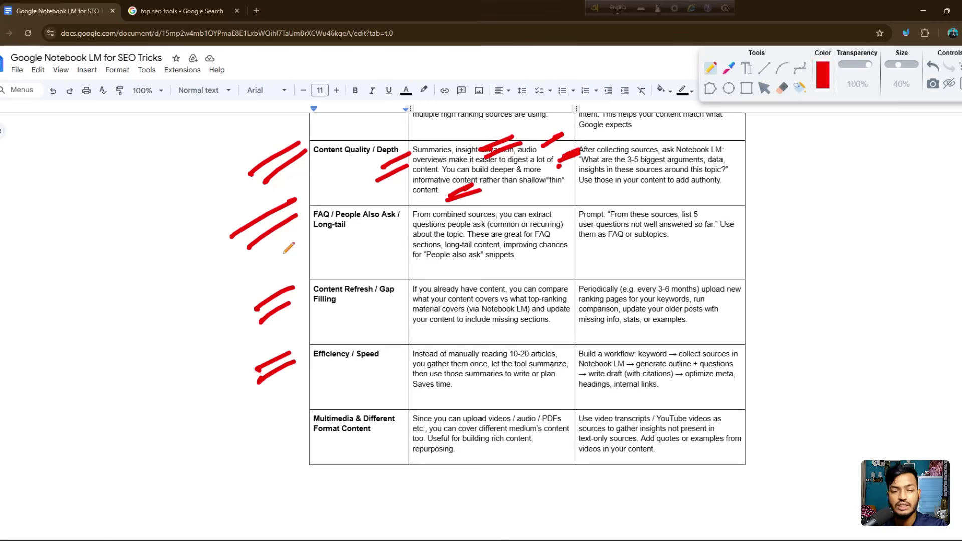
left_click_drag(263, 427, 313, 396)
left_click_drag(281, 432, 325, 404)
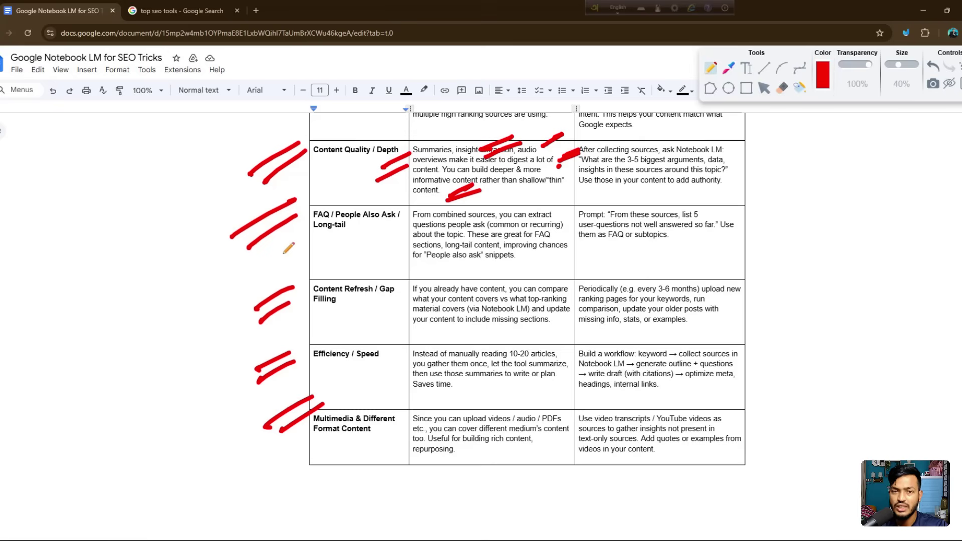
mouse_move(61, 323)
left_mouse_down()
mouse_move(46, 270)
mouse_move(108, 252)
left_mouse_up()
left_click_drag(133, 211, 134, 213)
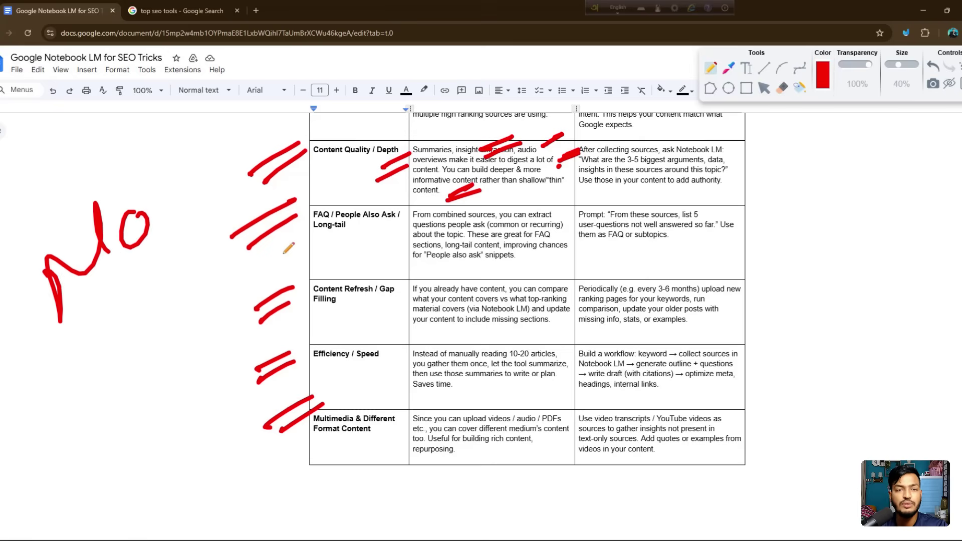
Step: Search 'notebook lm' in a new tab, open the official NotebookLM site and launch Try NotebookLM
double_click(255, 11)
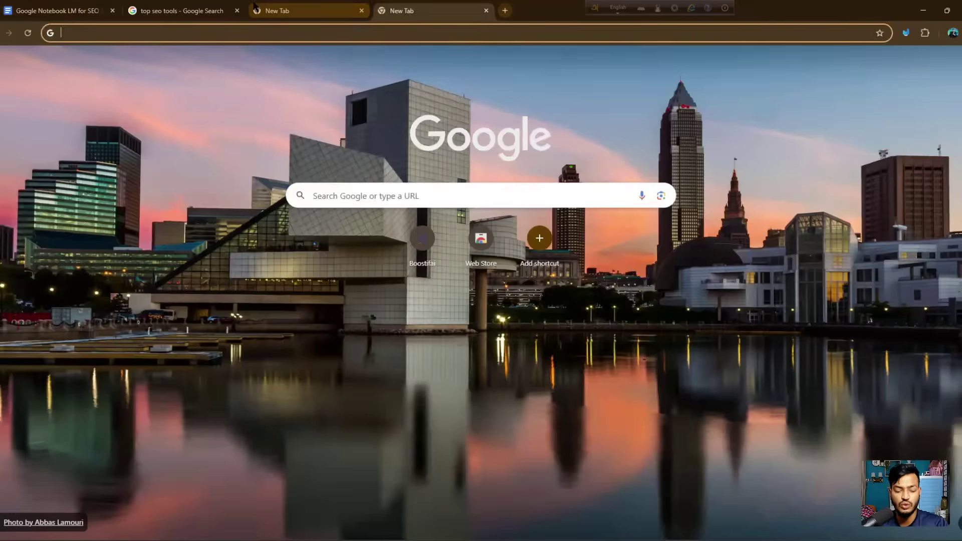
type("notebook ")
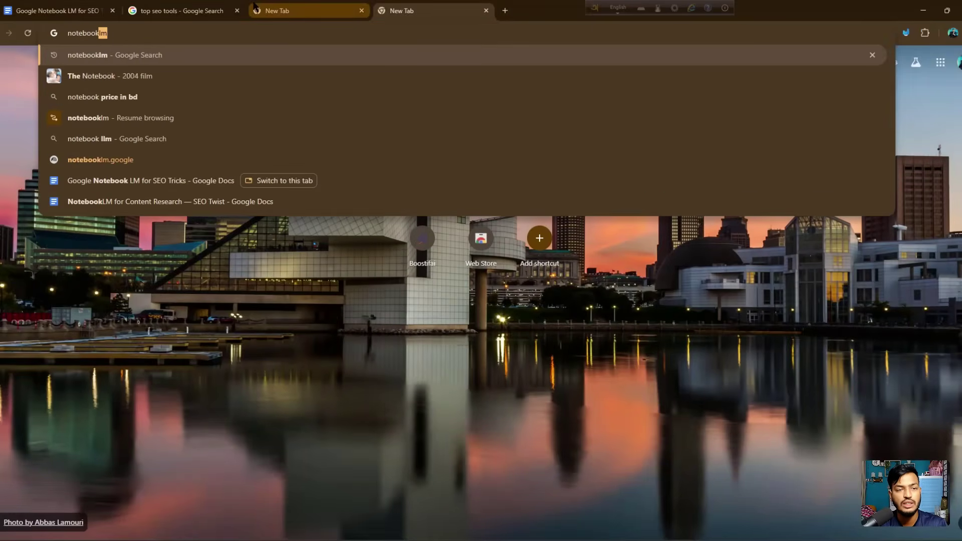
type("lm")
key("Return")
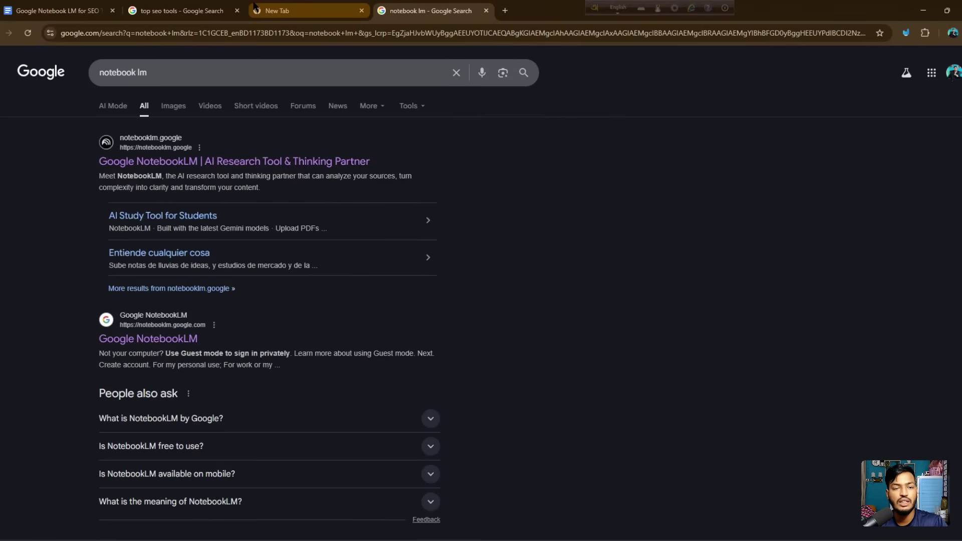
left_click(158, 159)
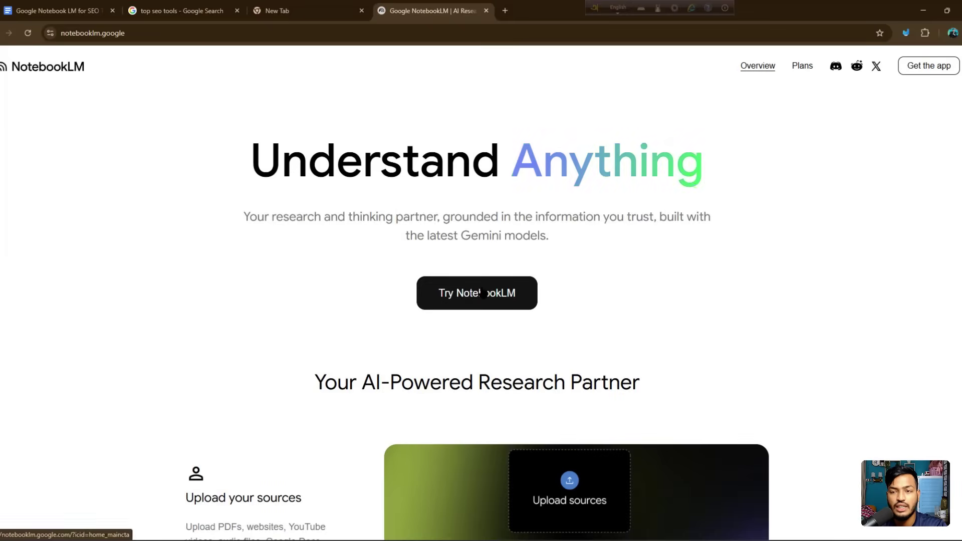
left_click(512, 295)
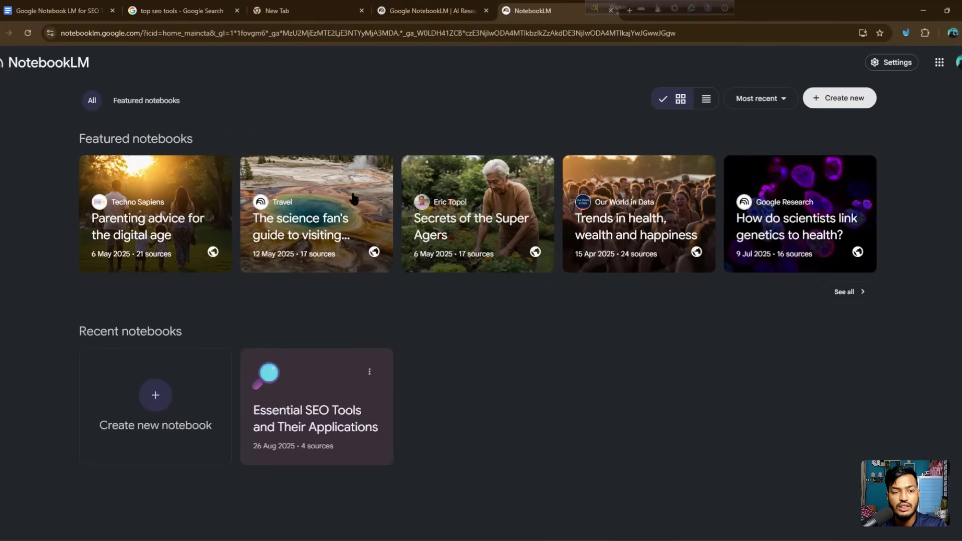
Step: Create a new Untitled notebook from the notebooks list and dismiss the Add sources prompt
left_click(759, 98)
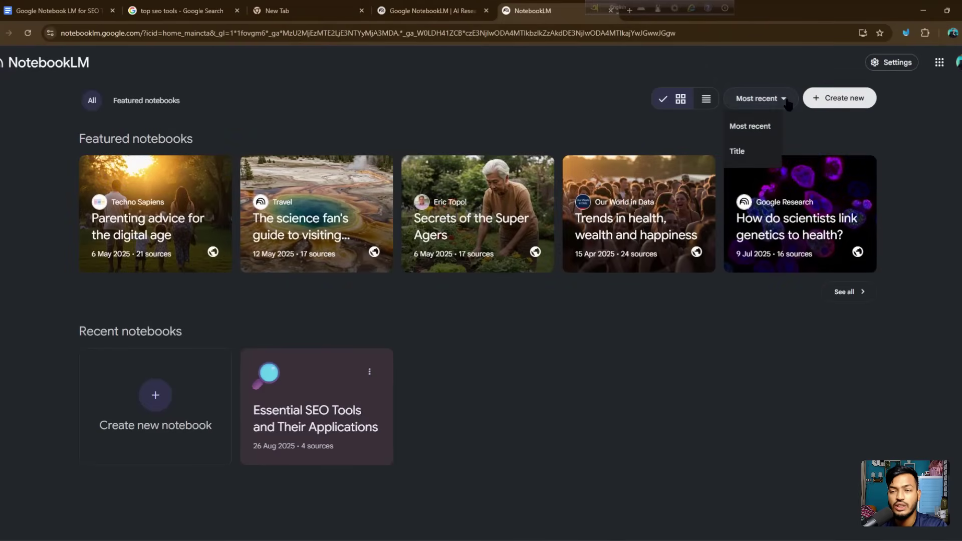
left_click(425, 118)
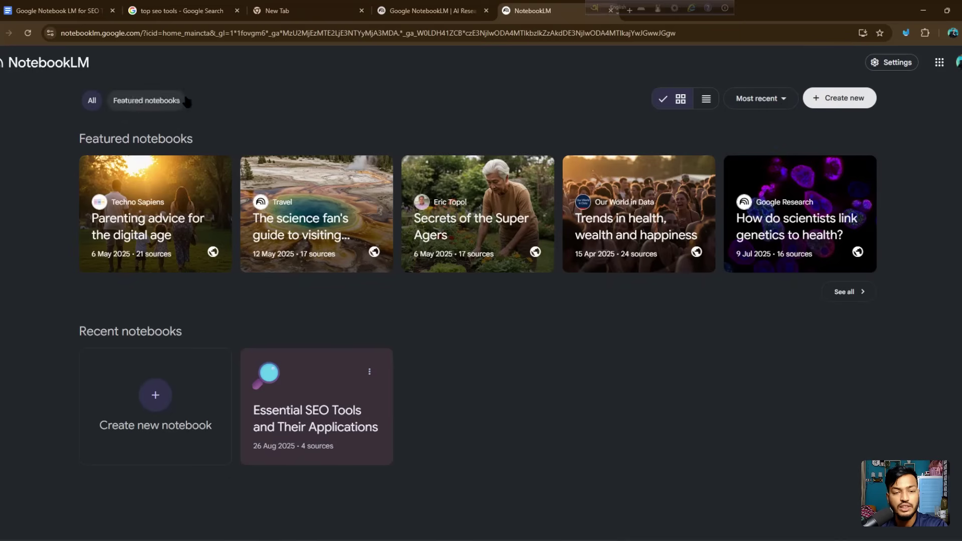
left_click_drag(89, 139, 230, 134)
left_click(247, 119)
scroll(245, 118, "down", 1)
scroll(245, 119, "up", 1)
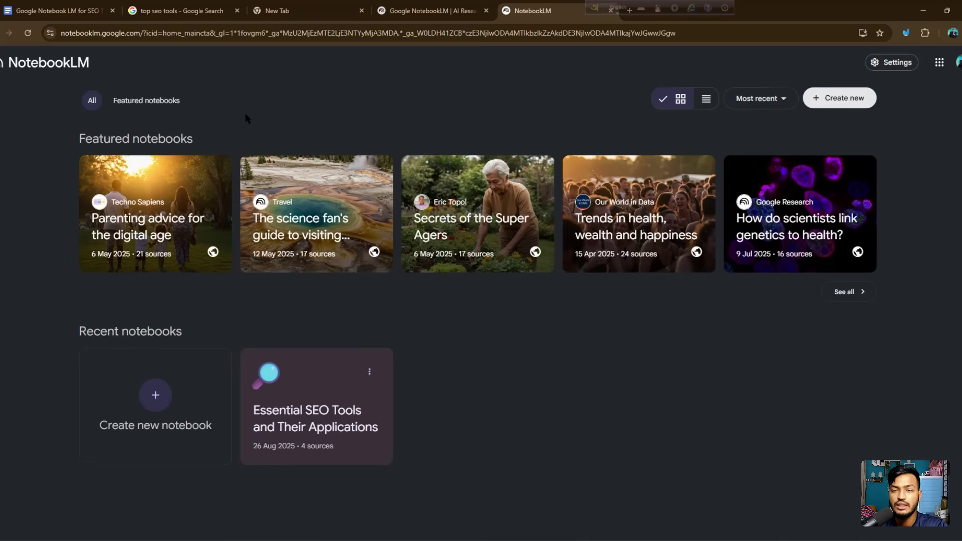
left_click(836, 100)
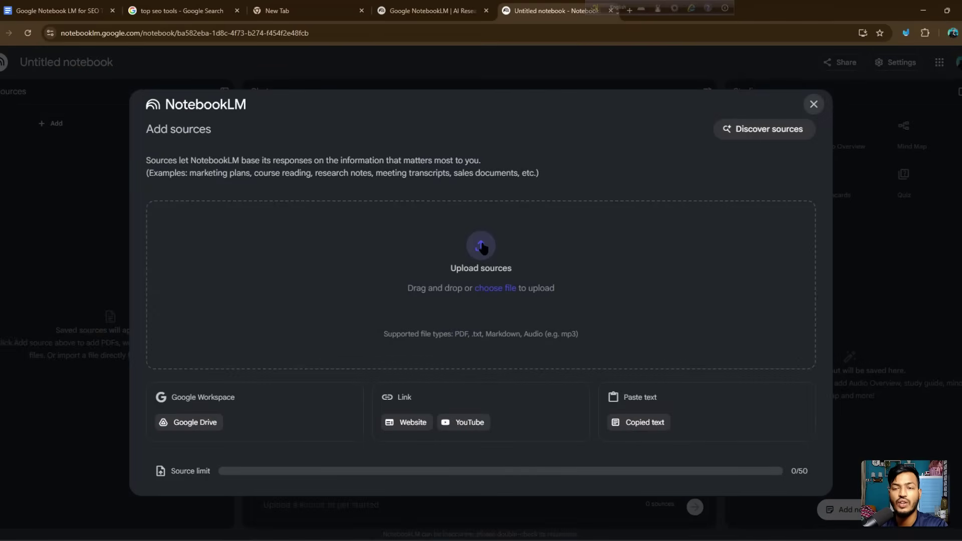
left_click(814, 104)
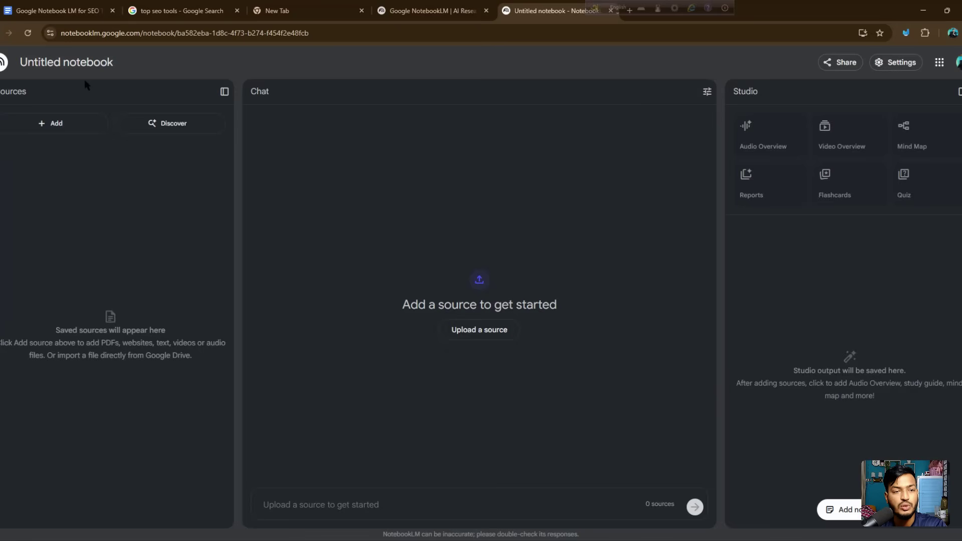
Step: Rename the notebook from 'Untitled notebook' to 'Own Project'
left_click(45, 62)
key("ctrl+a")
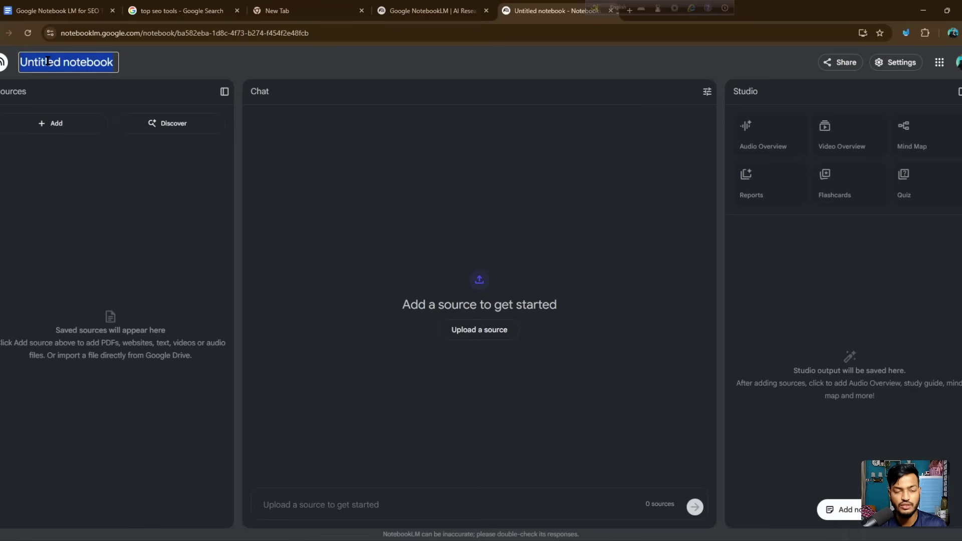
type("Own Pro")
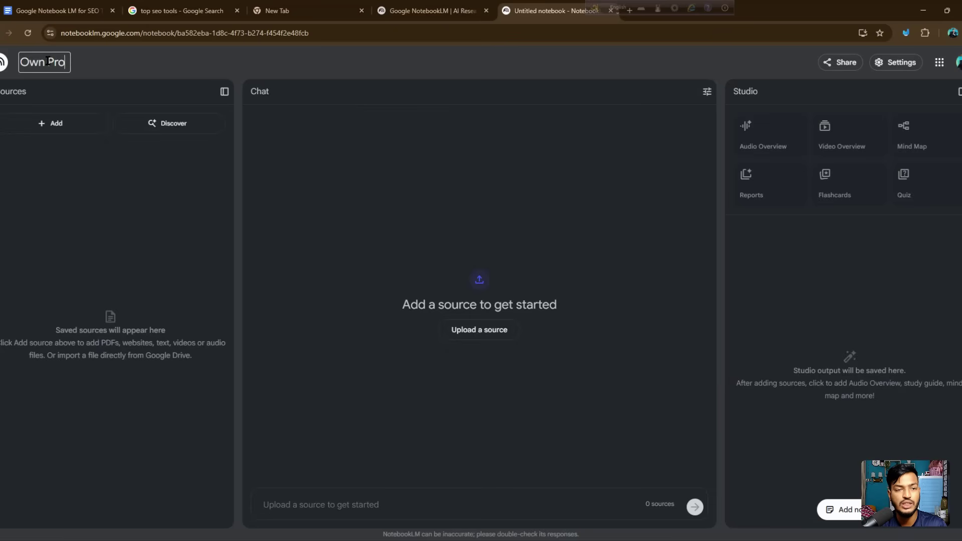
type("ject")
key("Return")
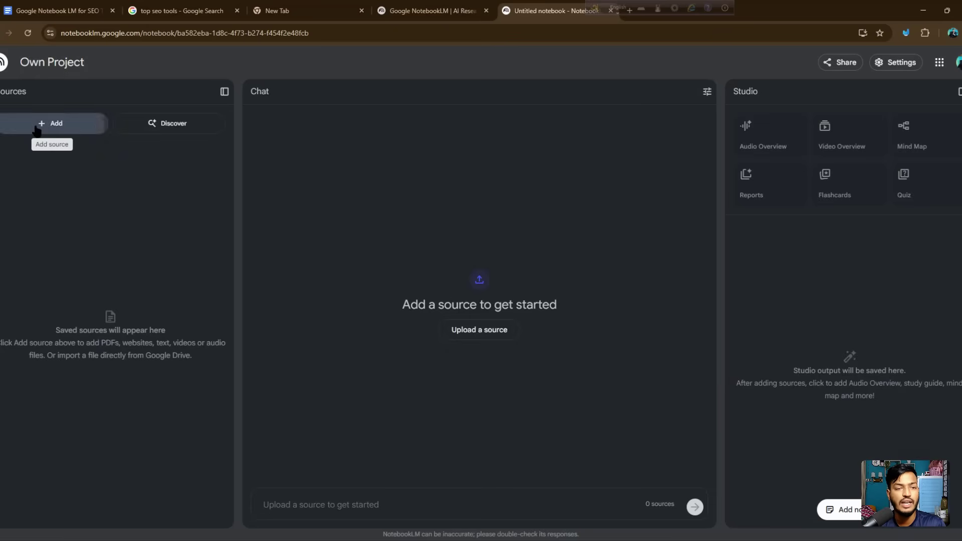
left_click(40, 126)
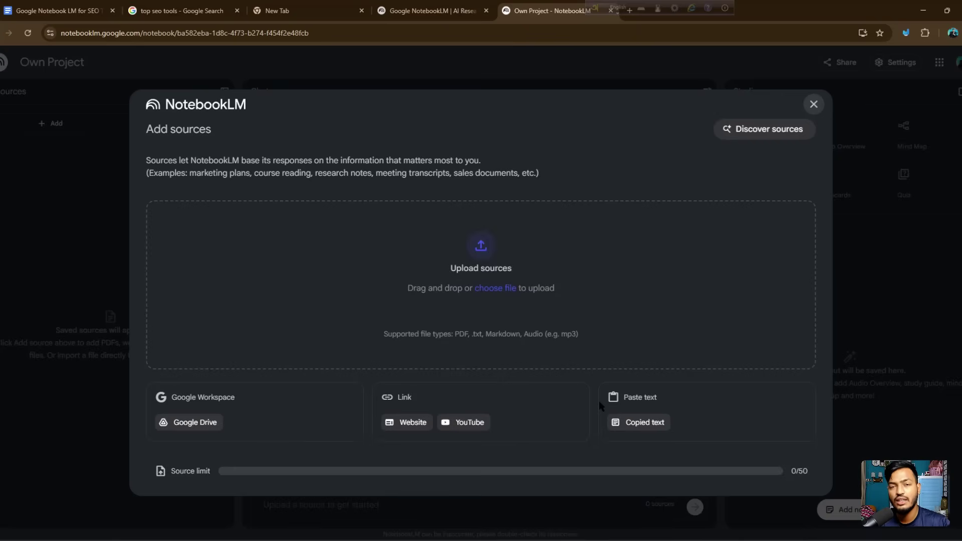
left_click(814, 104)
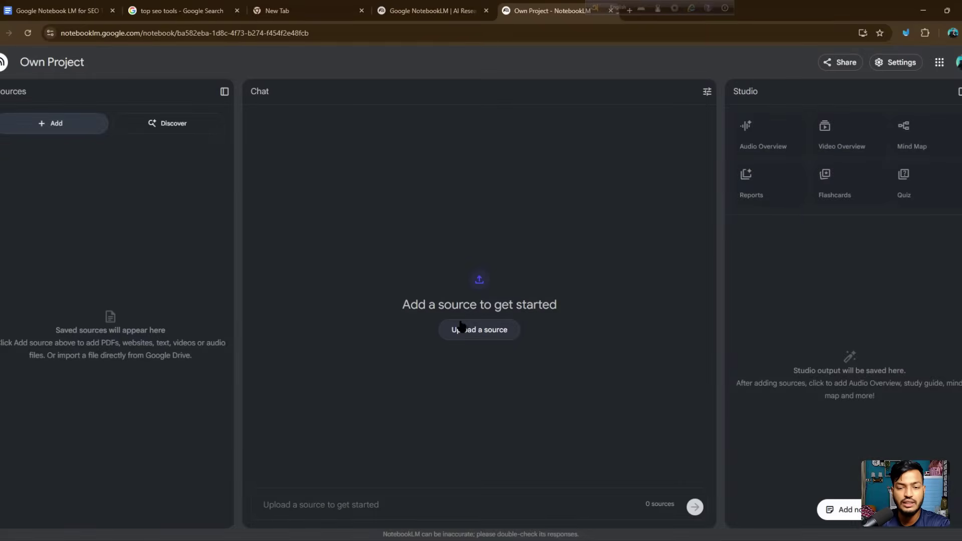
Step: Upload the 'Shopping at Louis Vuitton (Boutique Try-Ons)' video from Downloads as a source
left_click(371, 510)
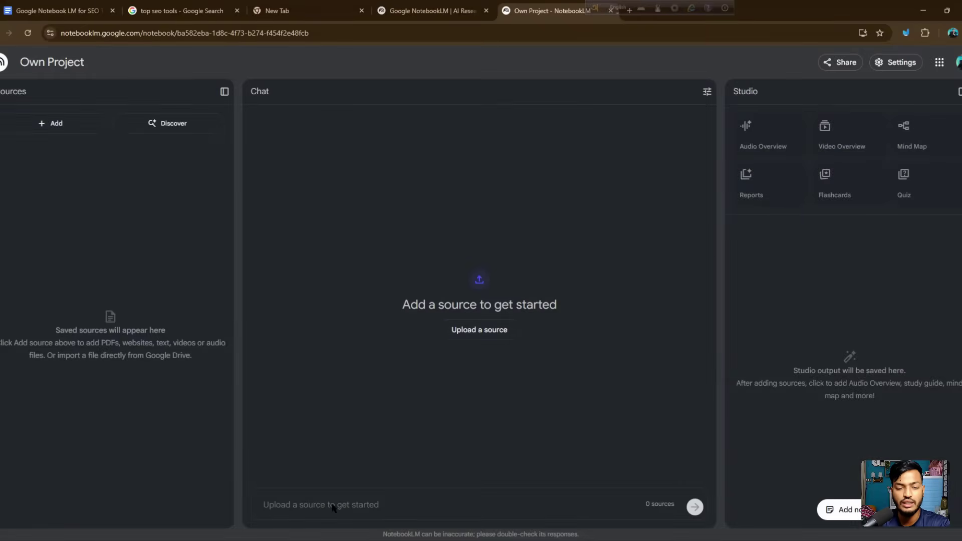
left_click(487, 340)
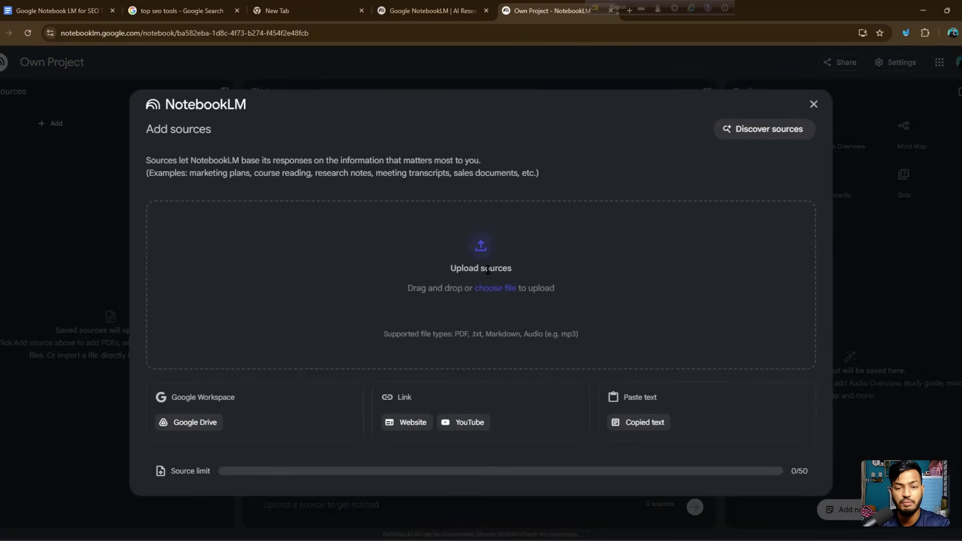
left_click(503, 293)
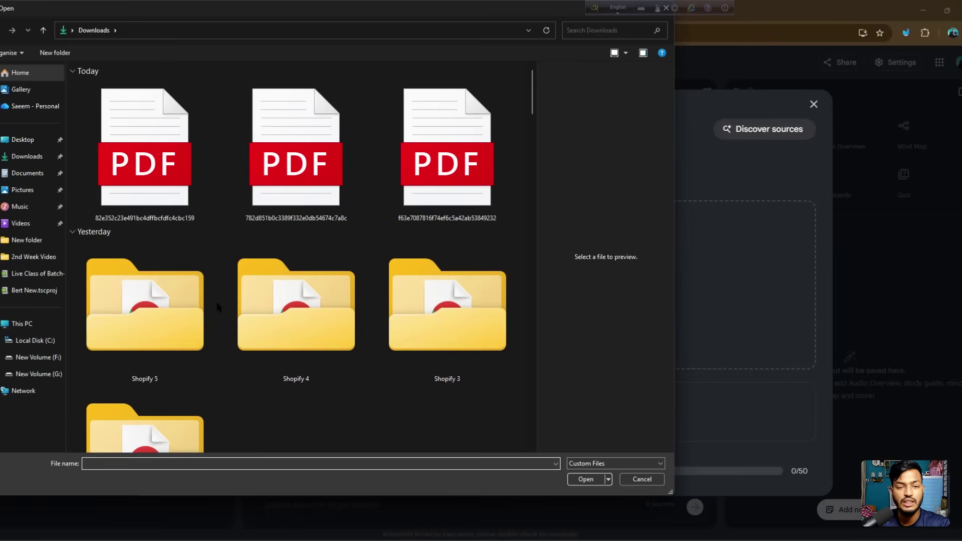
scroll(219, 307, "down", 5)
scroll(219, 307, "down", 6)
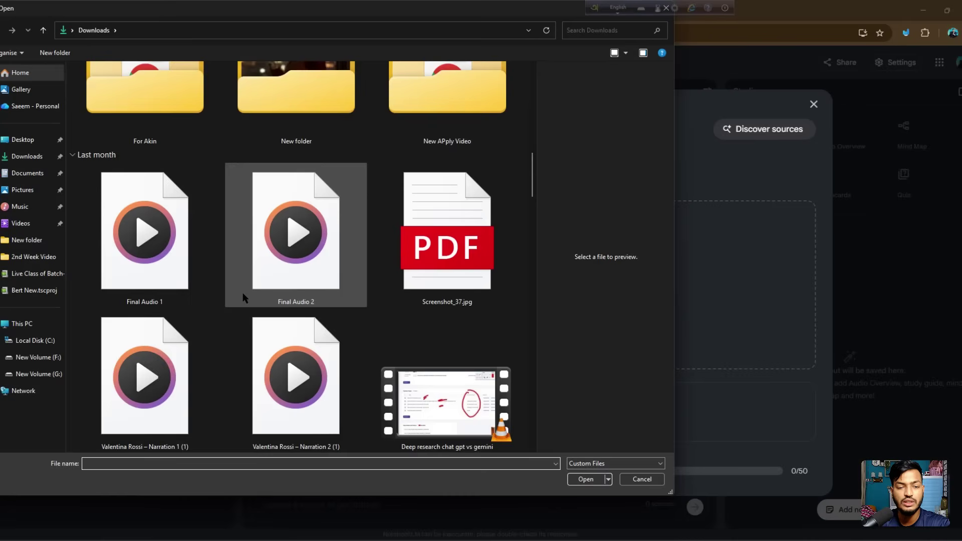
scroll(243, 298, "down", 5)
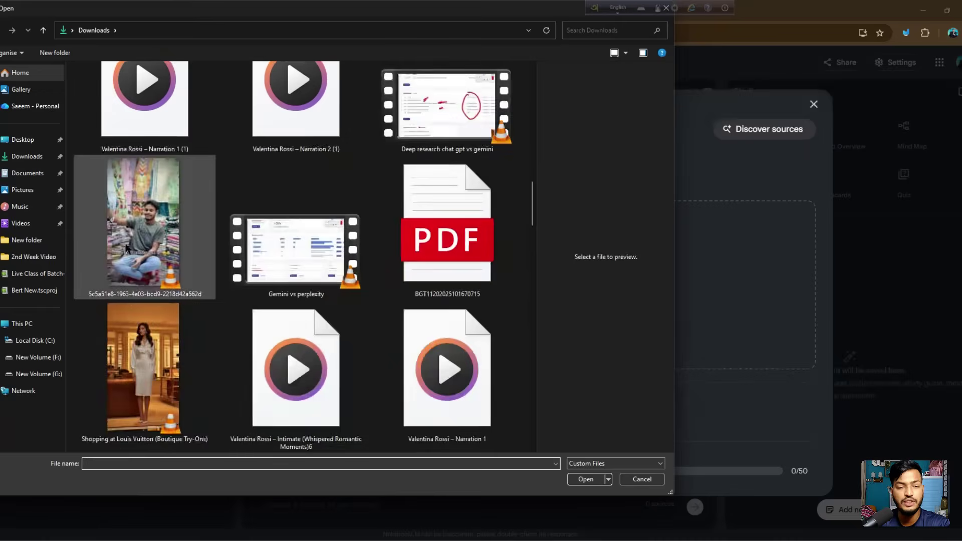
left_click(178, 367)
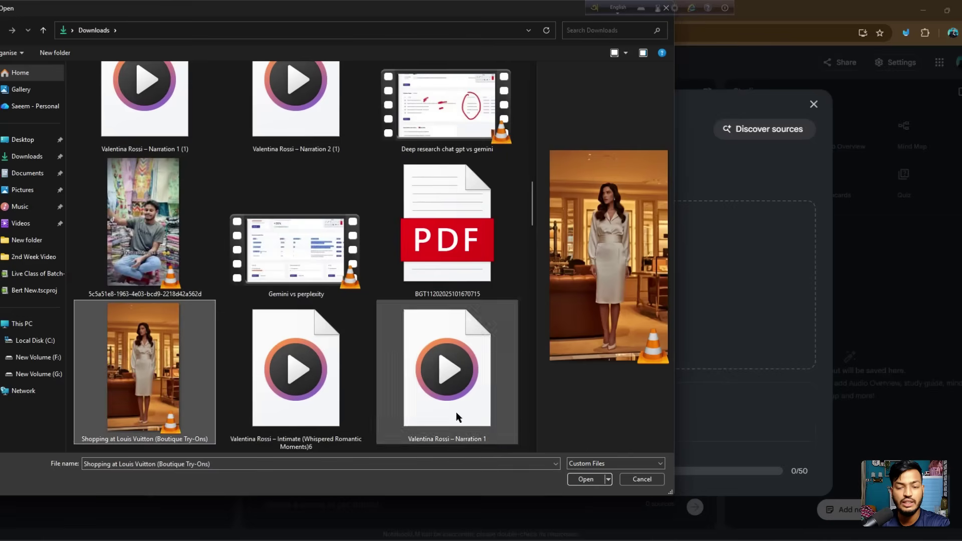
left_click(585, 479)
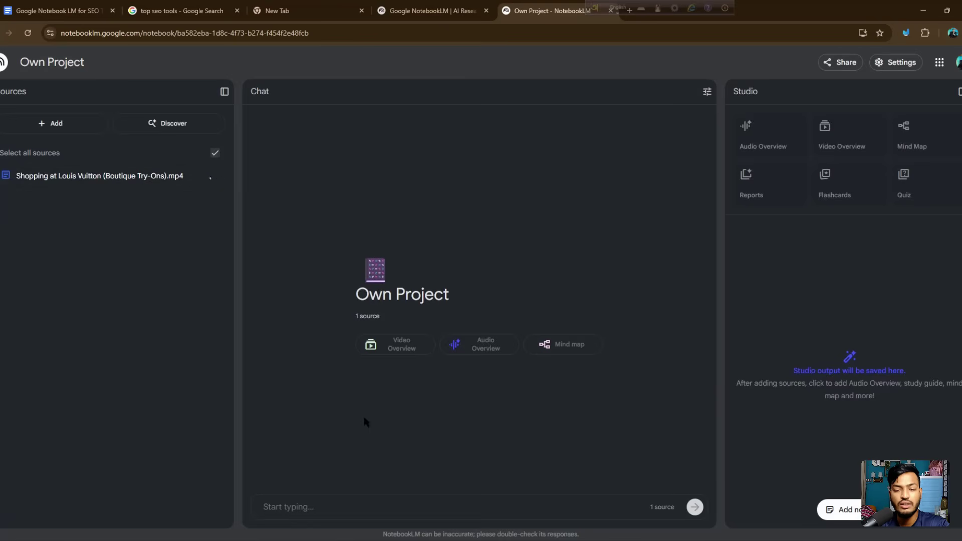
Step: Ask the chat 'Understand this video and give me an SEO idea for this video for my website'
left_click(298, 508)
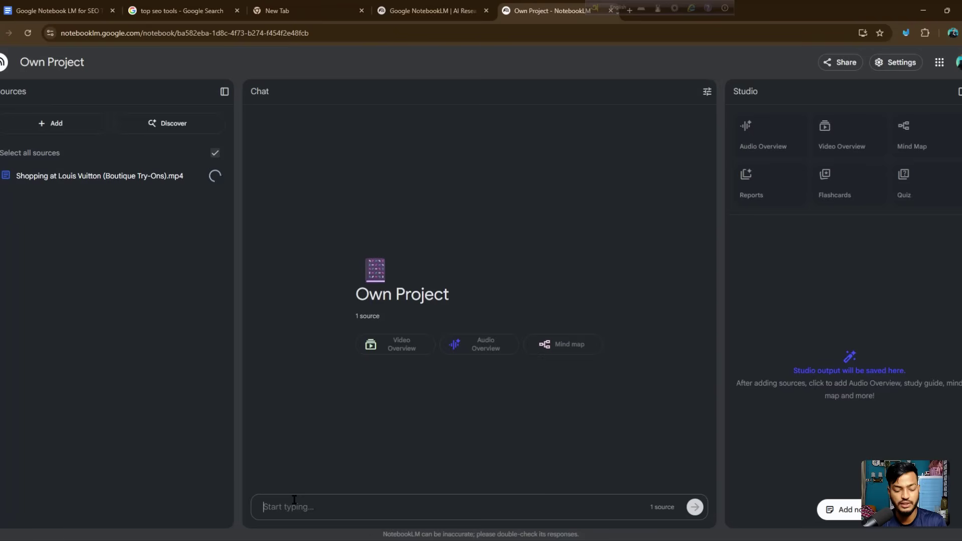
type("Understand this video and")
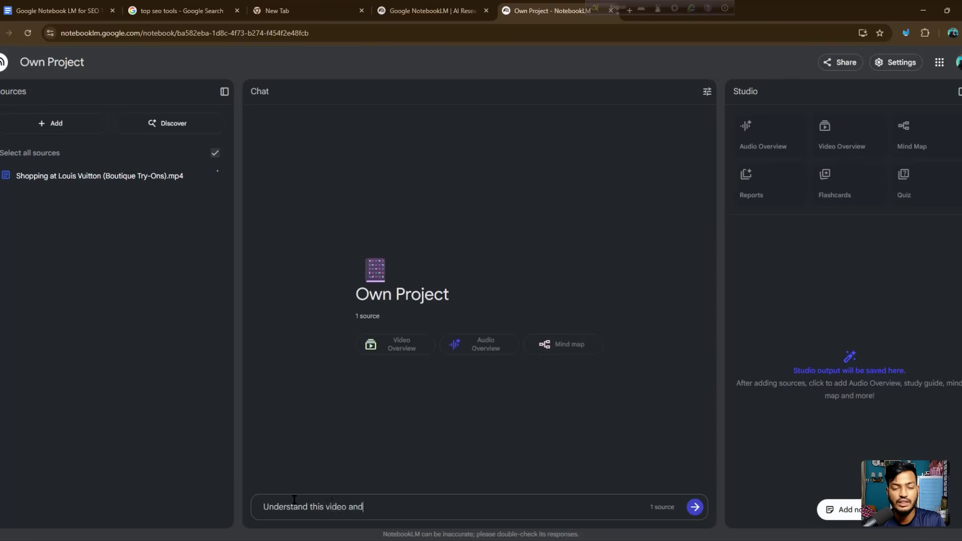
type(" give me an")
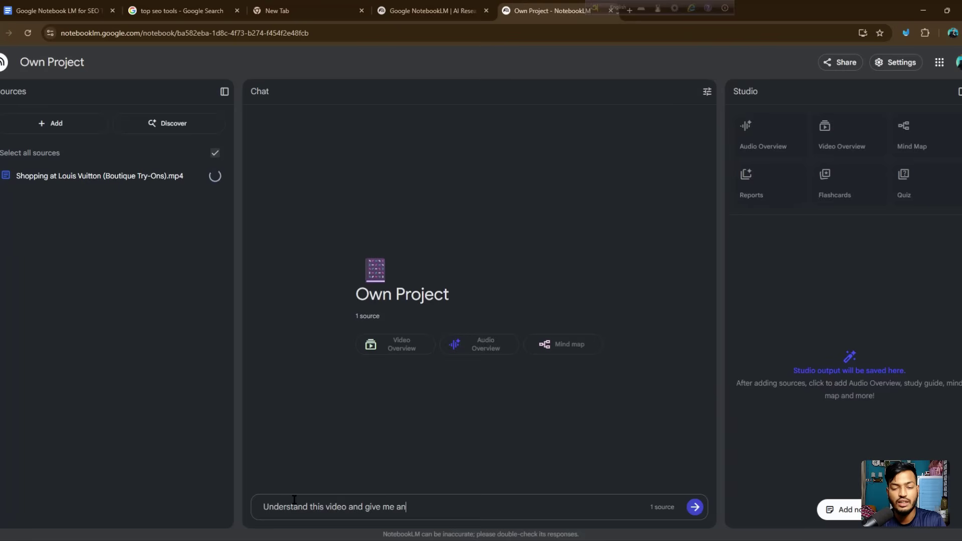
type(" SEO idea for t")
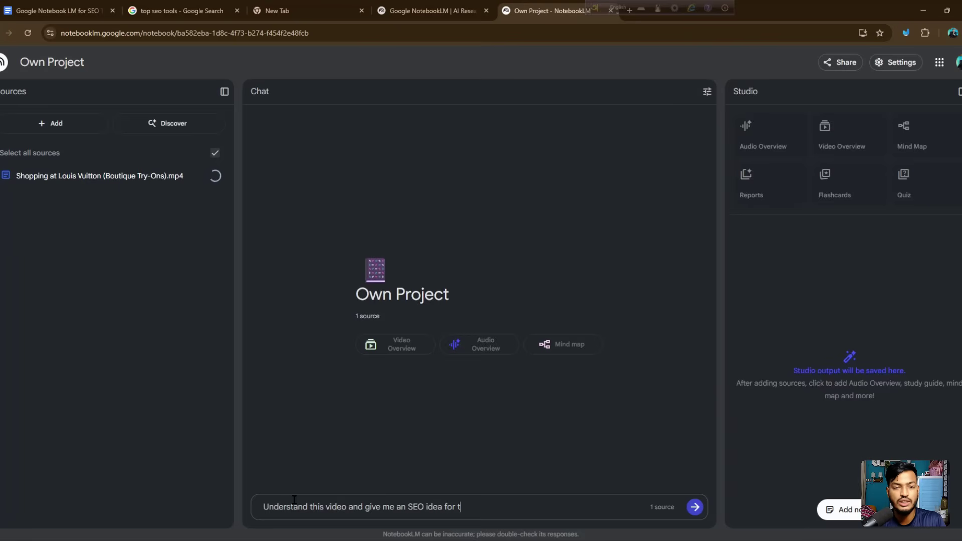
type("his video for my websit")
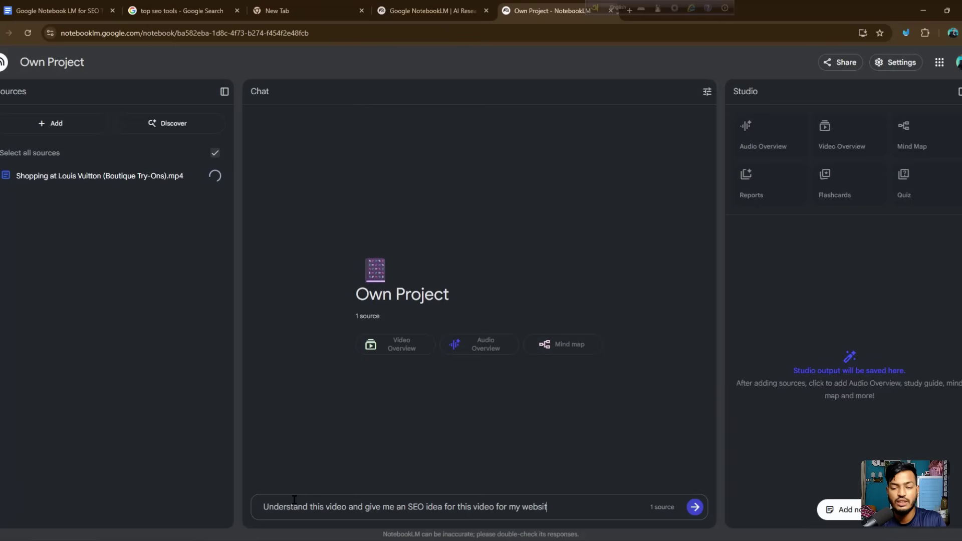
type("e")
key("Return")
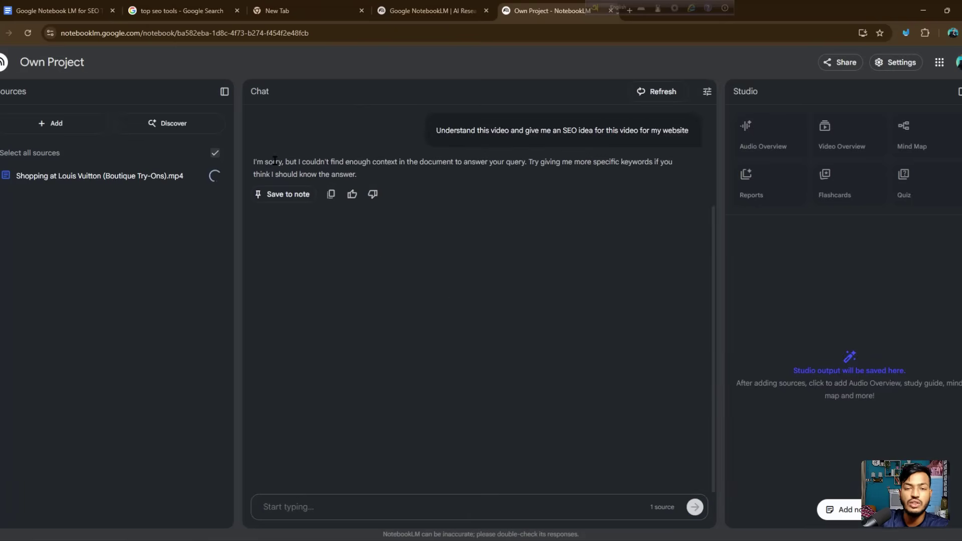
Step: Copy the earlier SEO question, paste it into the chat box and resend it
left_click_drag(346, 162, 405, 162)
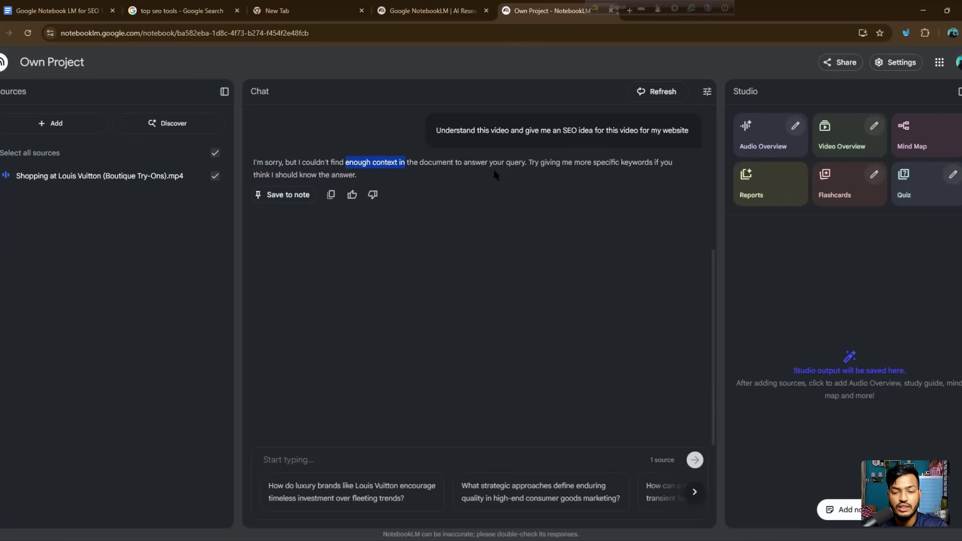
triple_click(595, 129)
key("ctrl+c")
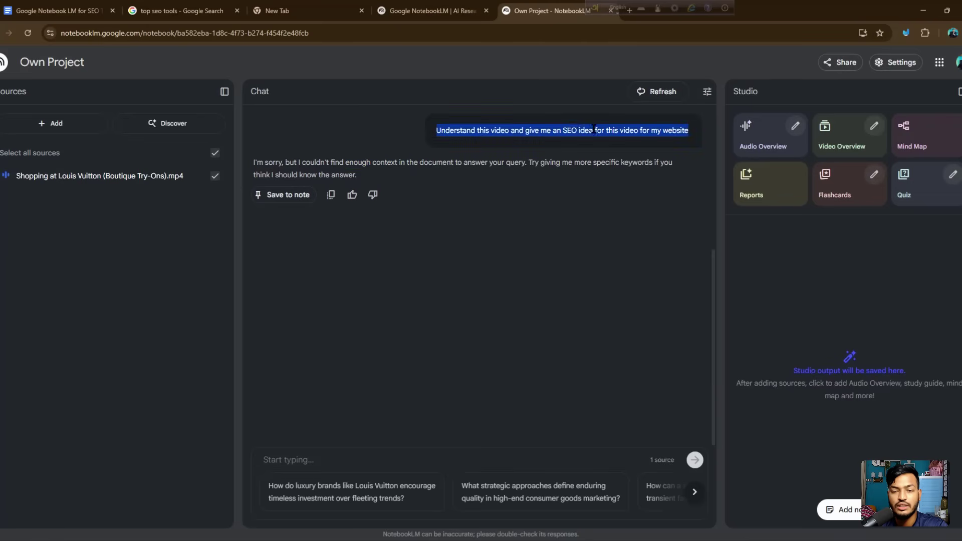
left_click(338, 460)
key("ctrl+v")
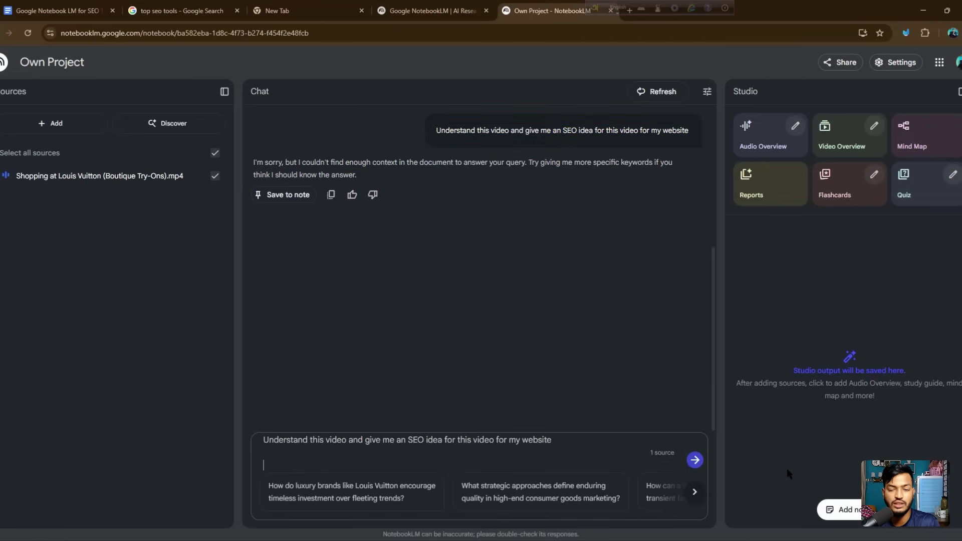
left_click(695, 460)
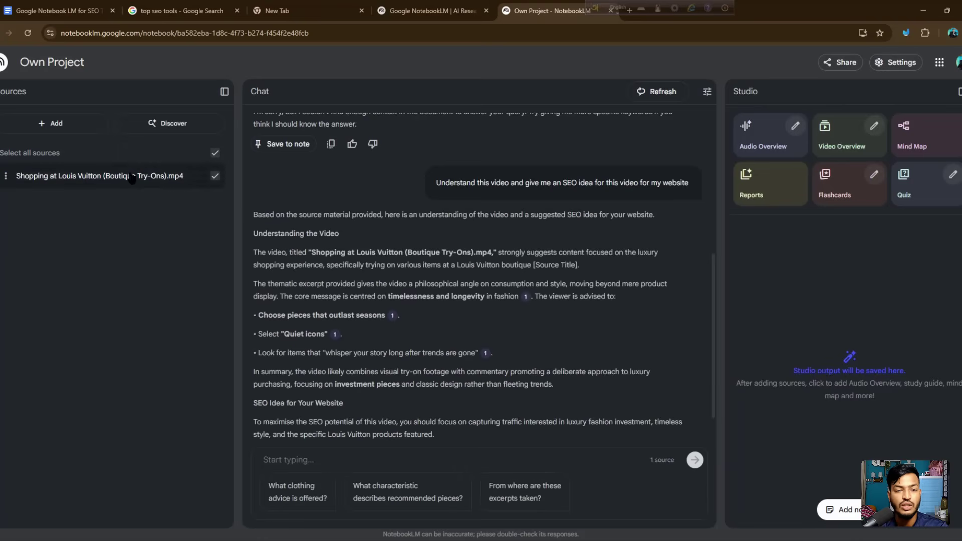
scroll(298, 248, "down", 1)
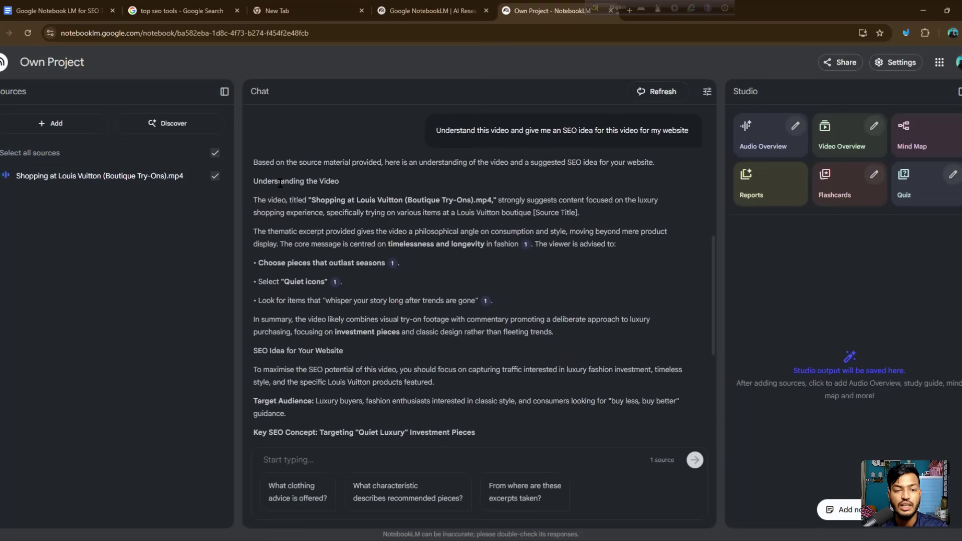
left_click_drag(281, 181, 342, 192)
left_click(343, 192)
scroll(298, 228, "down", 5)
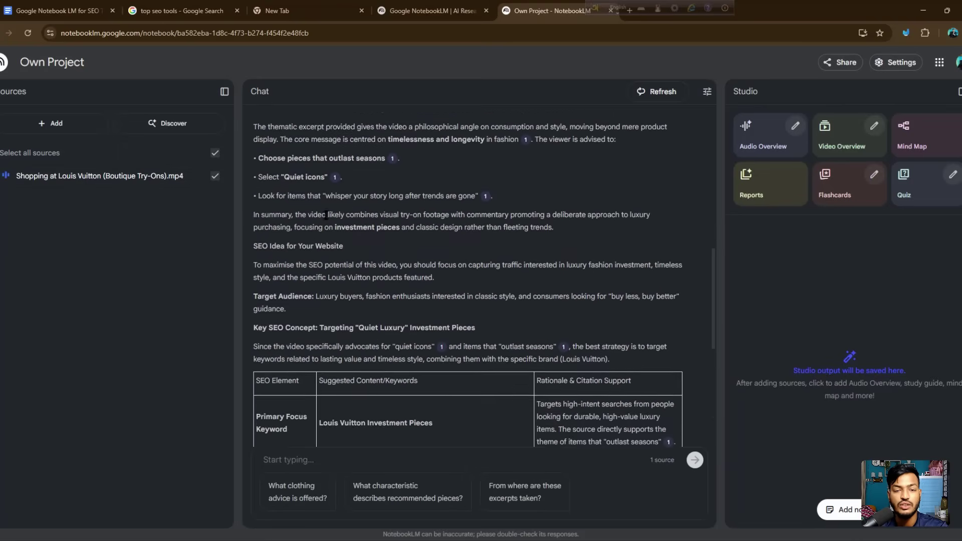
scroll(298, 228, "down", 1)
left_click_drag(257, 208, 300, 227)
left_click(310, 215)
scroll(321, 216, "down", 1)
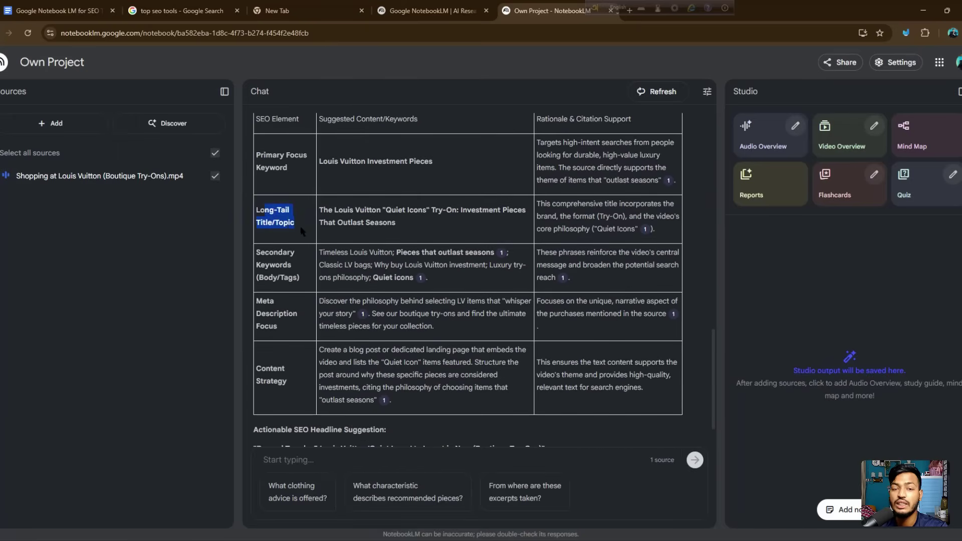
scroll(300, 226, "down", 1)
left_click_drag(257, 200, 293, 290)
left_click(278, 326)
triple_click(278, 326)
scroll(532, 236, "up", 3)
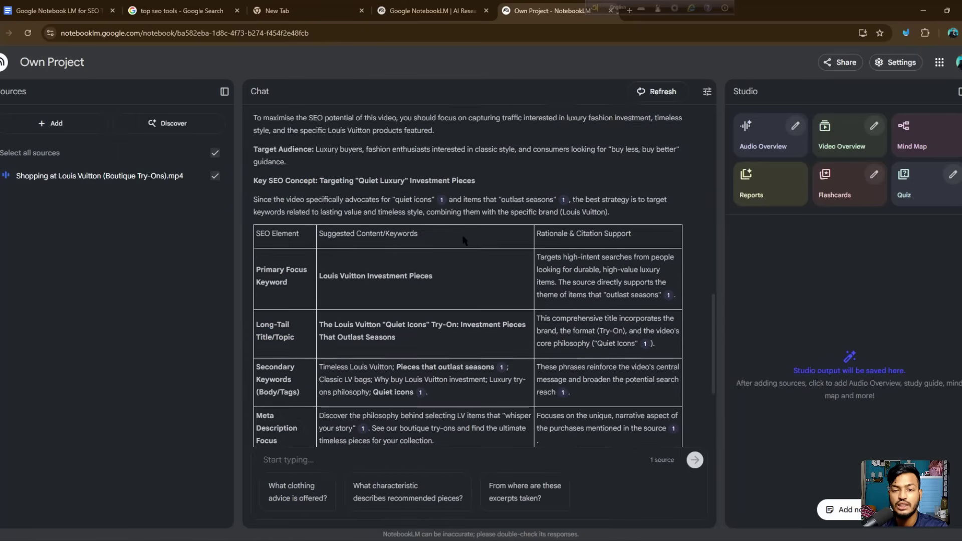
left_click_drag(552, 225, 615, 224)
left_click(615, 225)
scroll(607, 227, "down", 2)
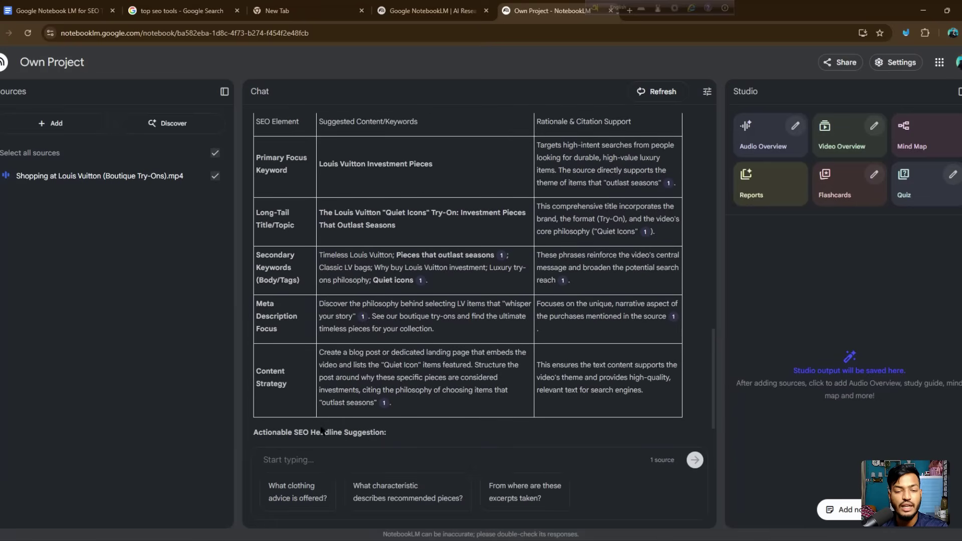
left_click_drag(288, 432, 367, 432)
scroll(409, 434, "down", 1)
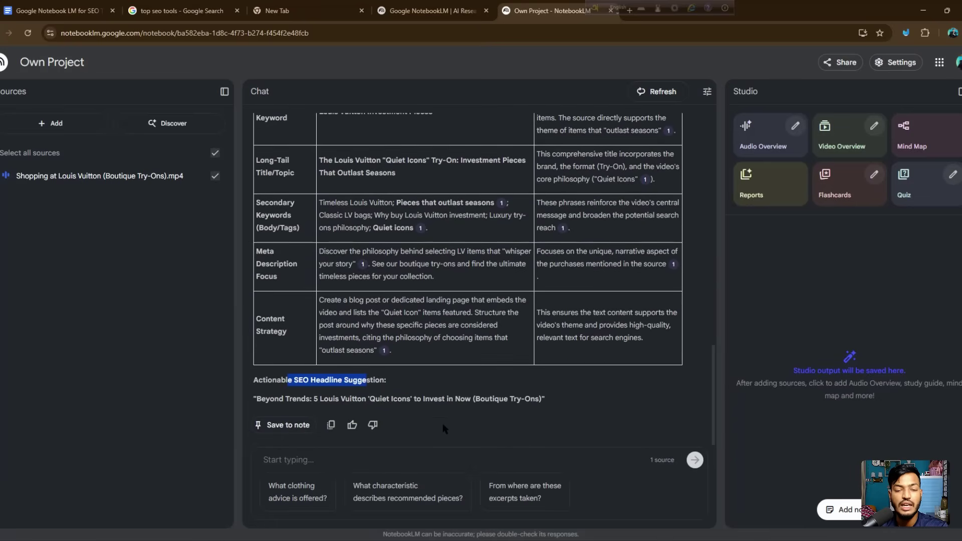
left_click_drag(254, 399, 585, 402)
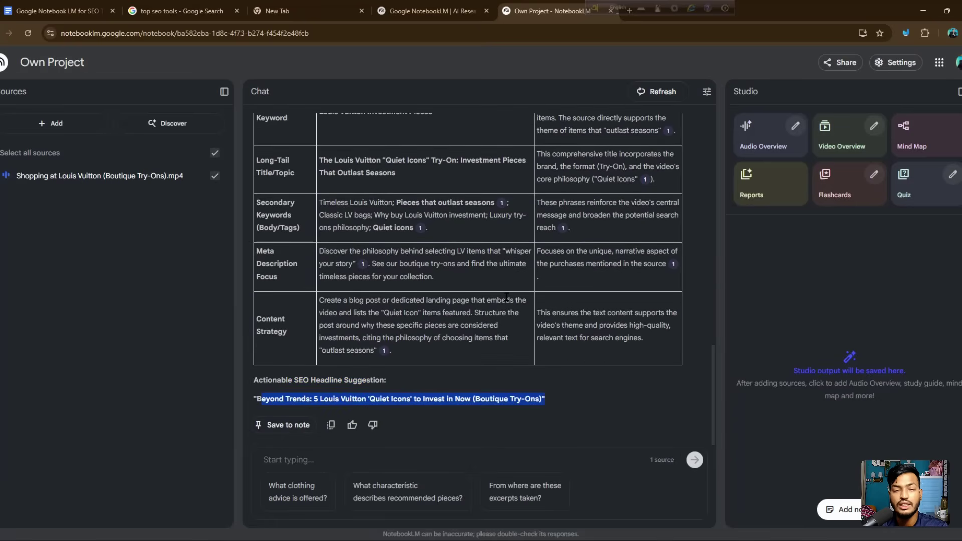
scroll(506, 297, "up", 6)
scroll(506, 296, "up", 3)
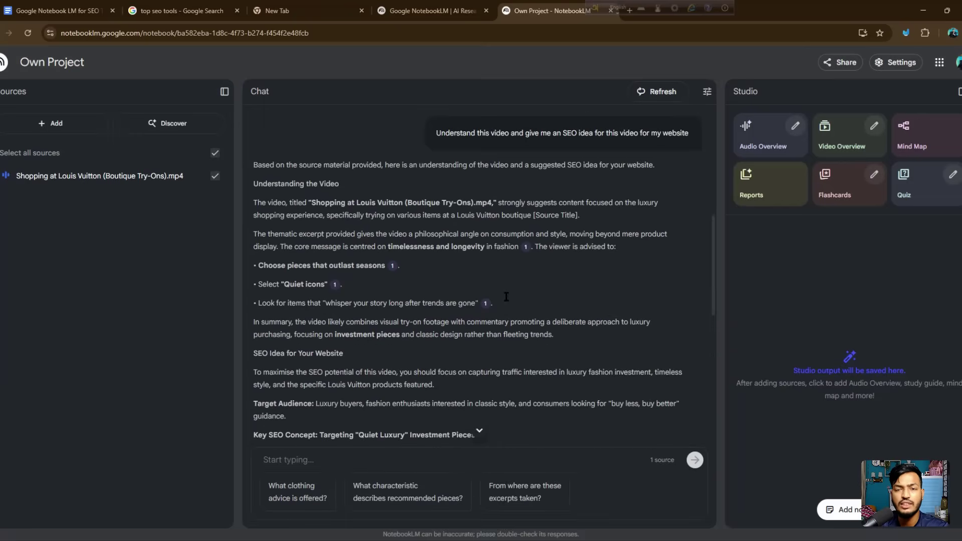
scroll(507, 297, "up", 6)
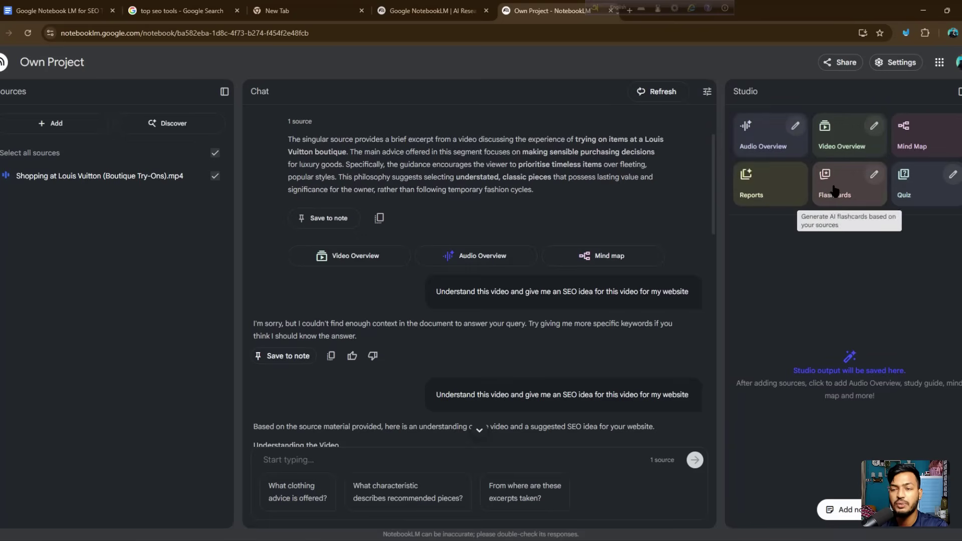
scroll(471, 210, "down", 1)
scroll(389, 256, "down", 2)
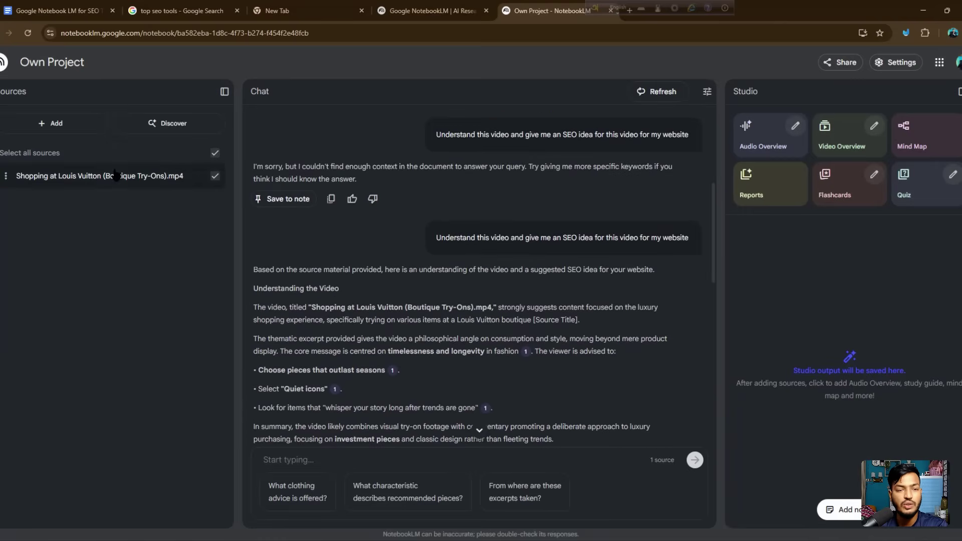
scroll(341, 292, "down", 8)
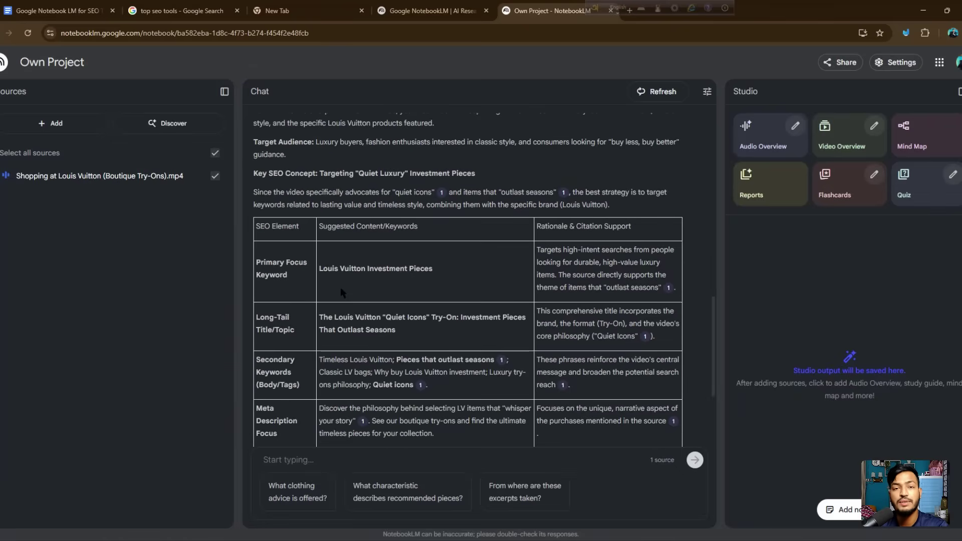
scroll(341, 301, "down", 3)
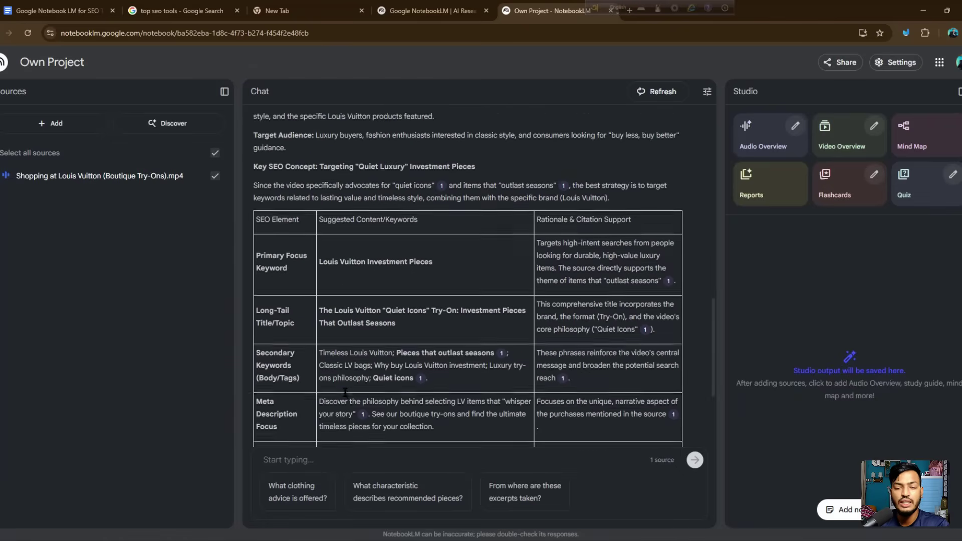
left_click_drag(260, 399, 546, 399)
left_click(336, 460)
scroll(351, 310, "up", 14)
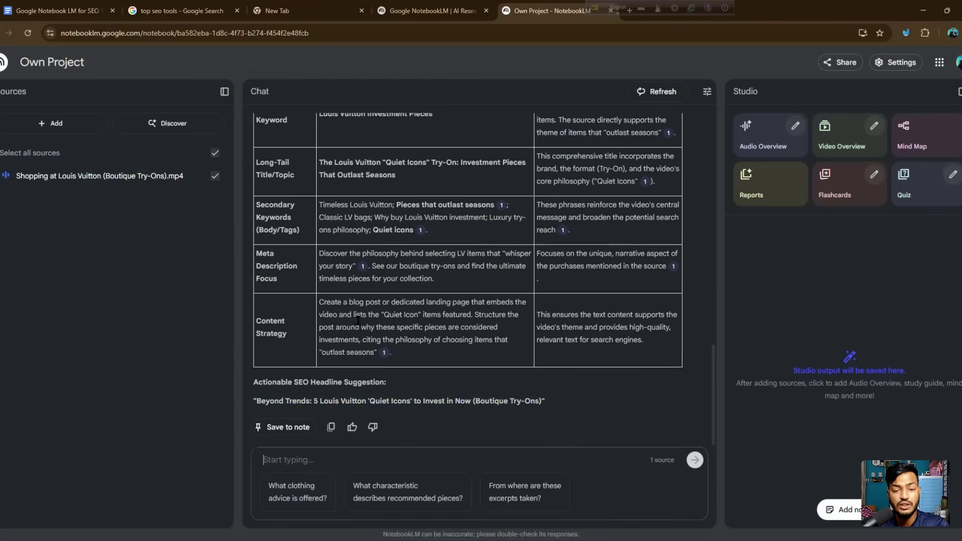
scroll(359, 320, "up", 3)
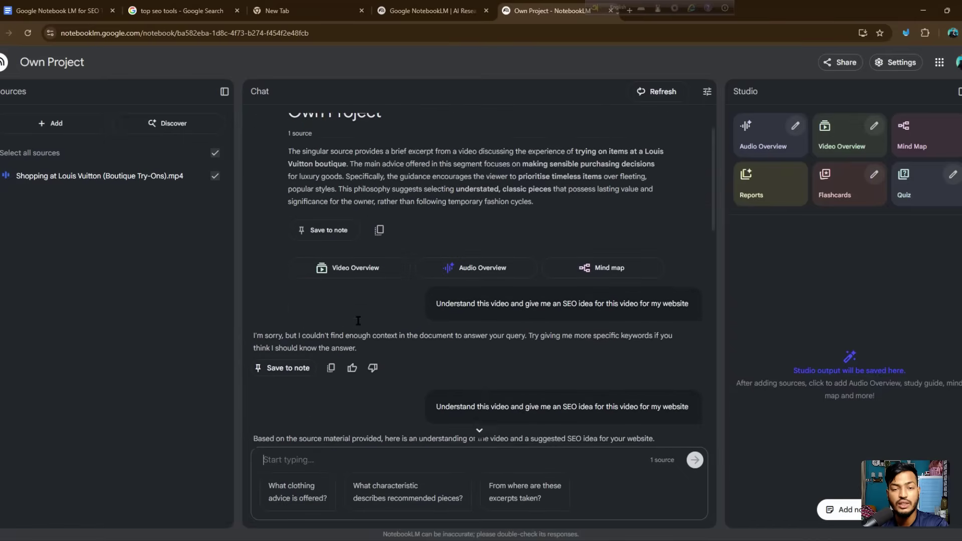
scroll(357, 317, "down", 2)
scroll(358, 327, "up", 2)
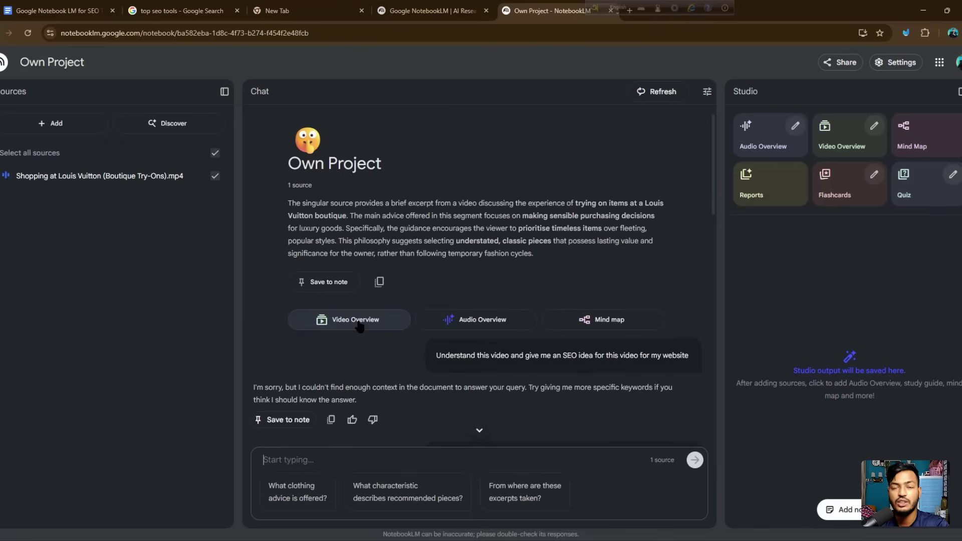